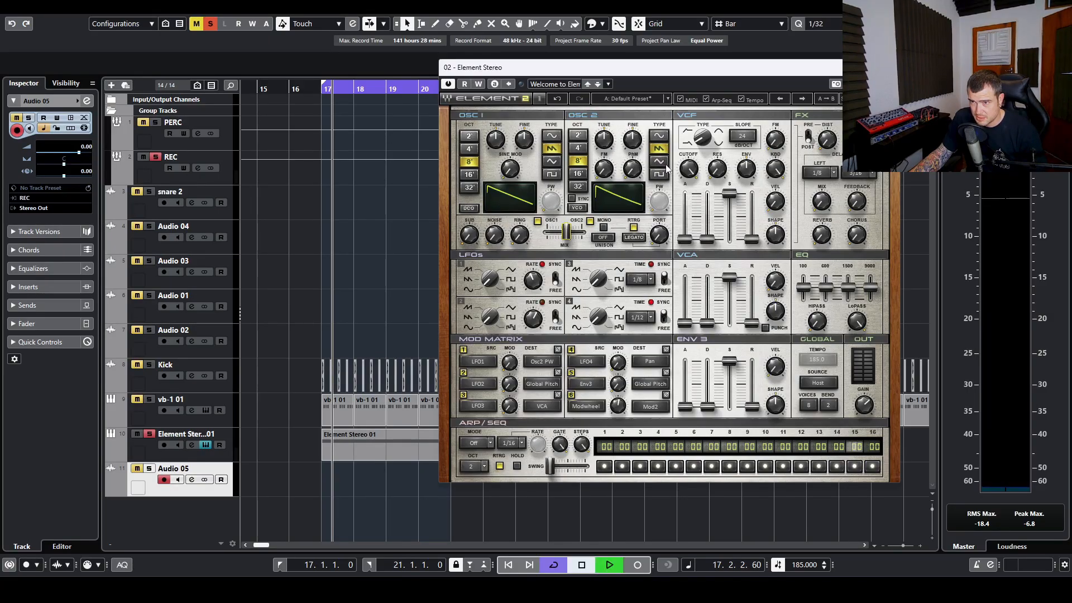
Step: Give oscillator 2 a triangle wave, the 4' octave and an FM amount of 47.7, auditioning during playback
key(space)
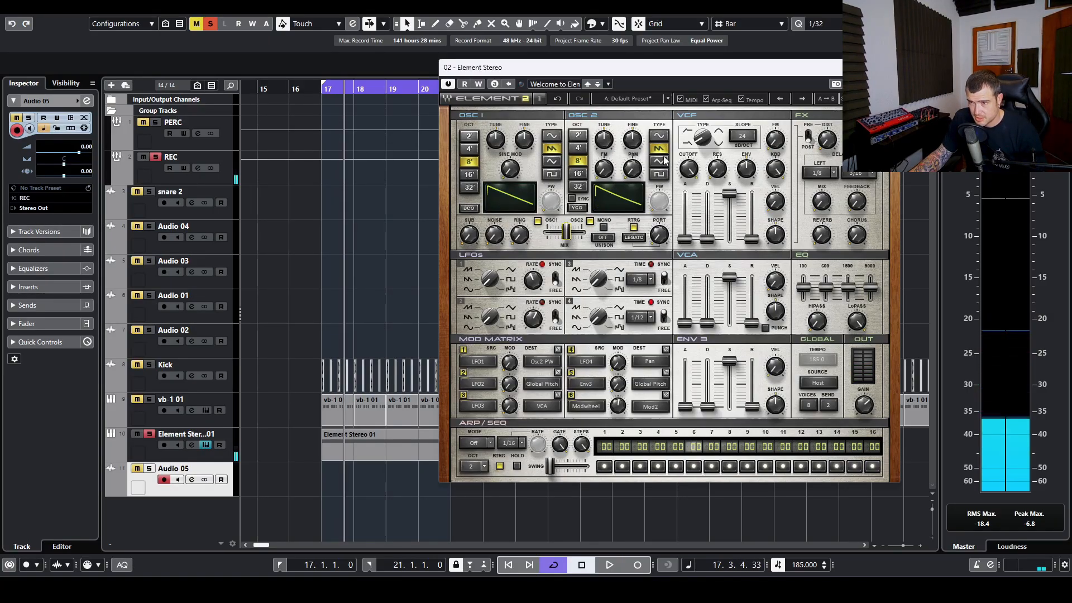
key(space)
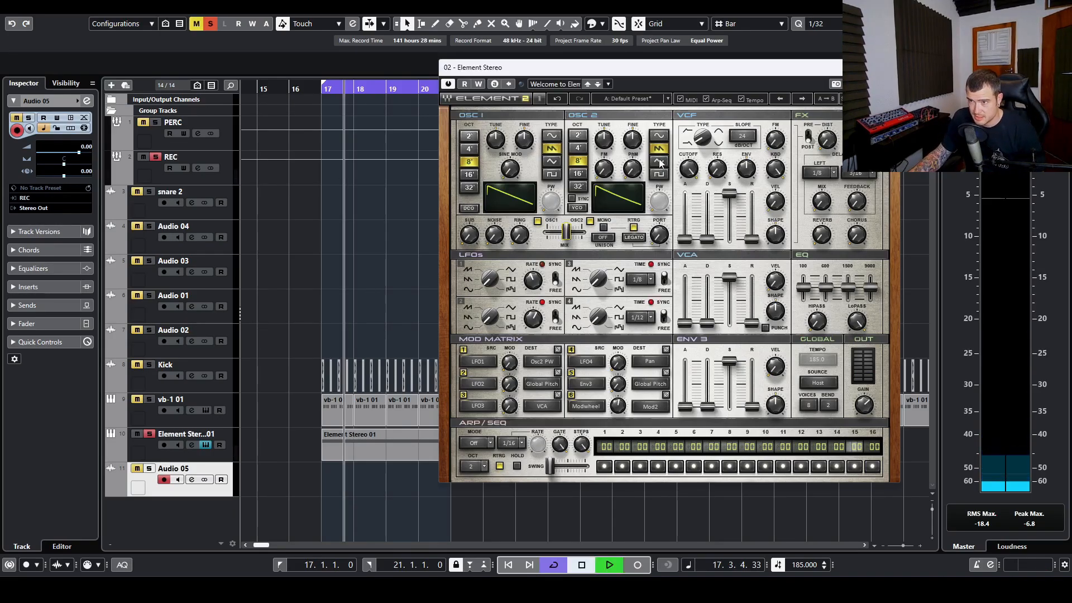
click(659, 161)
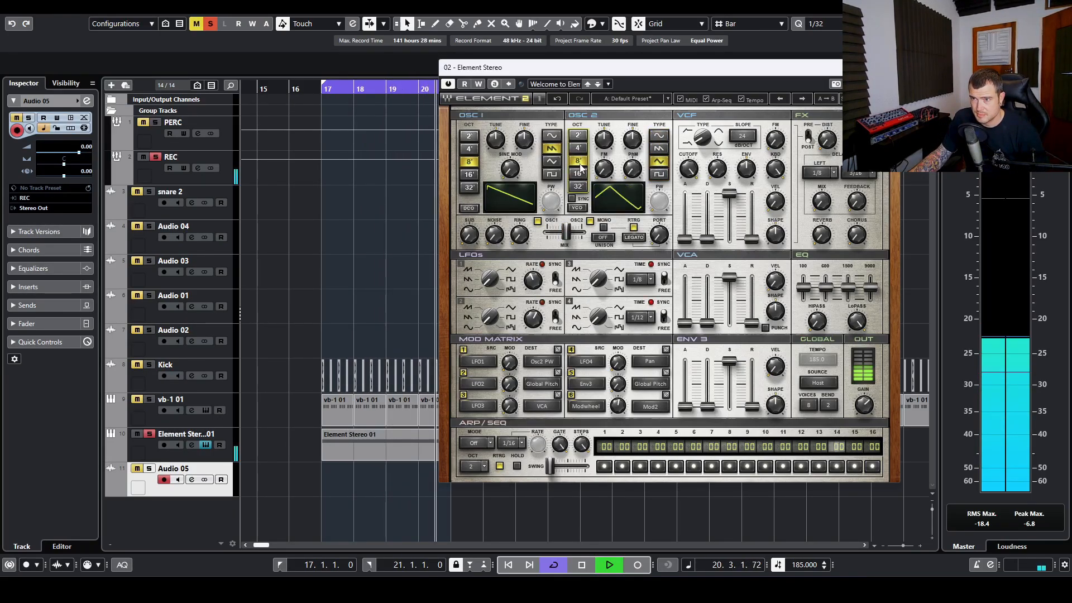
click(579, 173)
drag(603, 169, 603, 127)
click(578, 162)
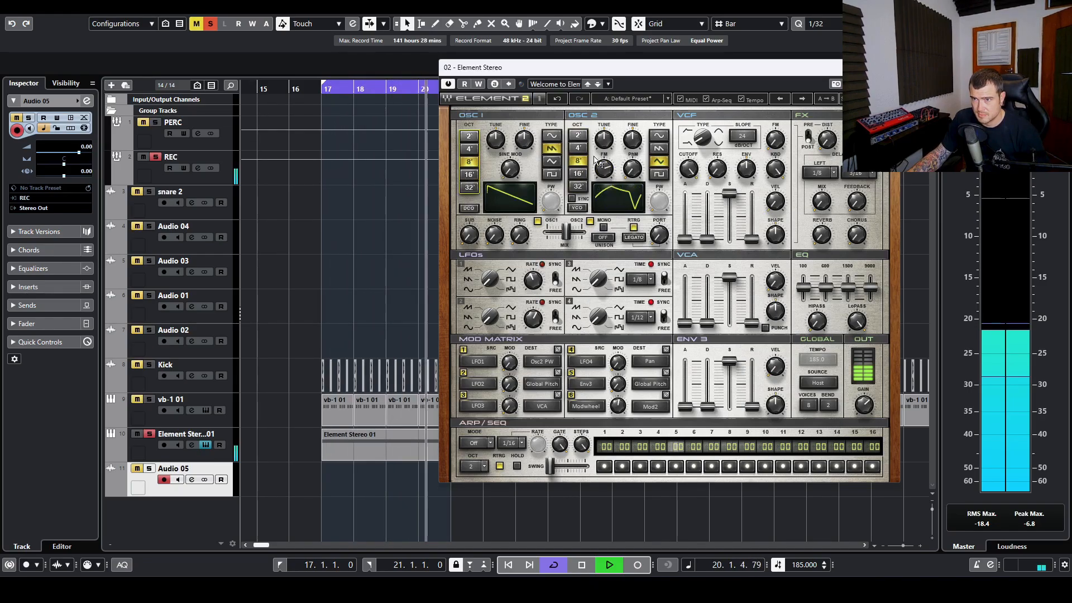
click(578, 148)
drag(603, 168, 604, 180)
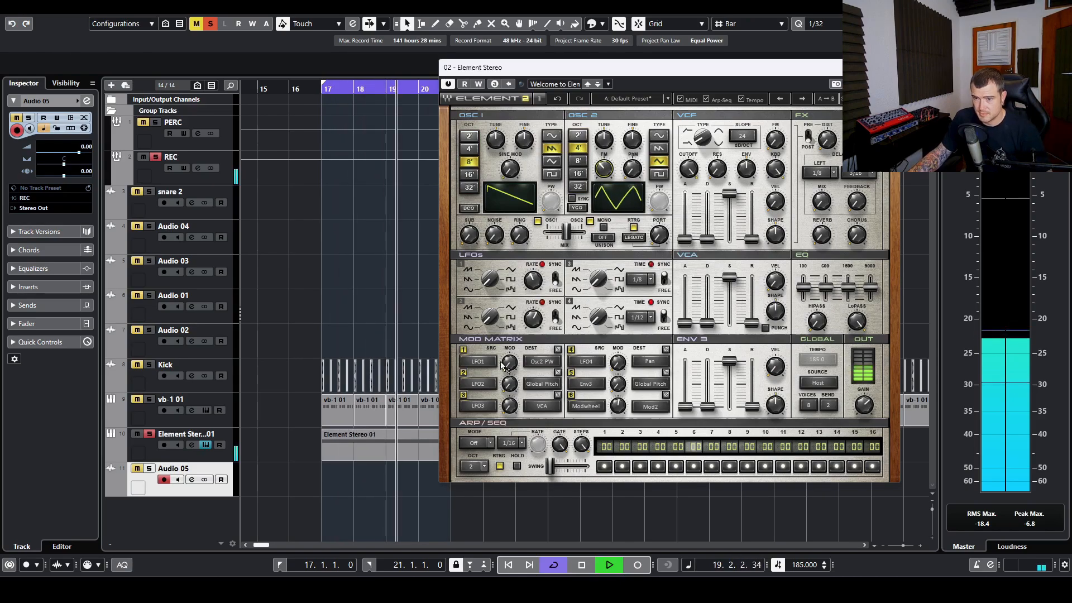
key(space)
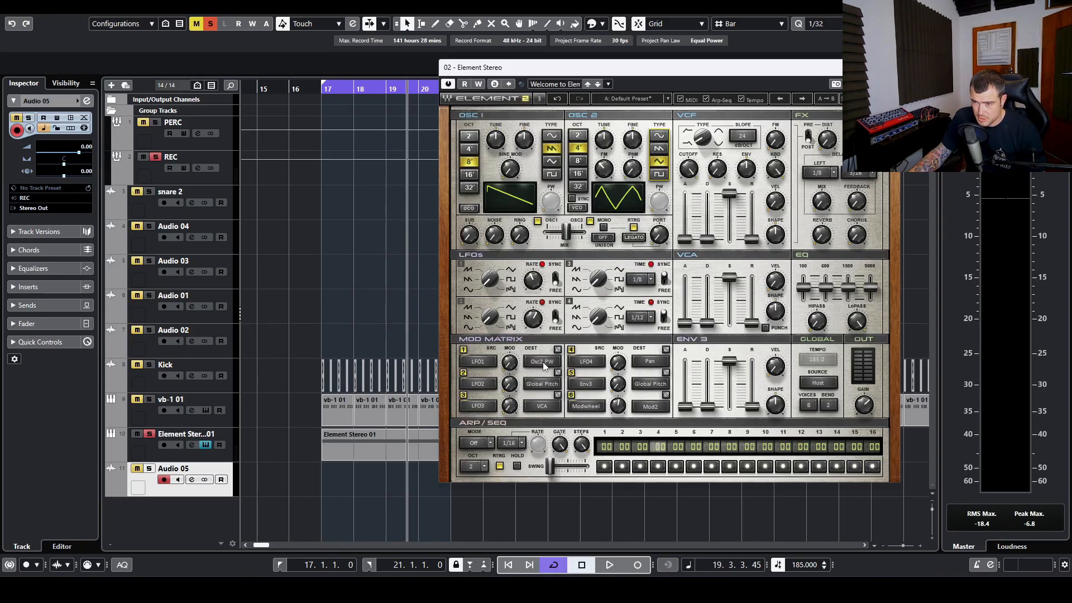
Step: Route mod slot 1 to Global Pitch at amount 16.2, tuning LFO1's rate while listening
drag(573, 68, 596, 54)
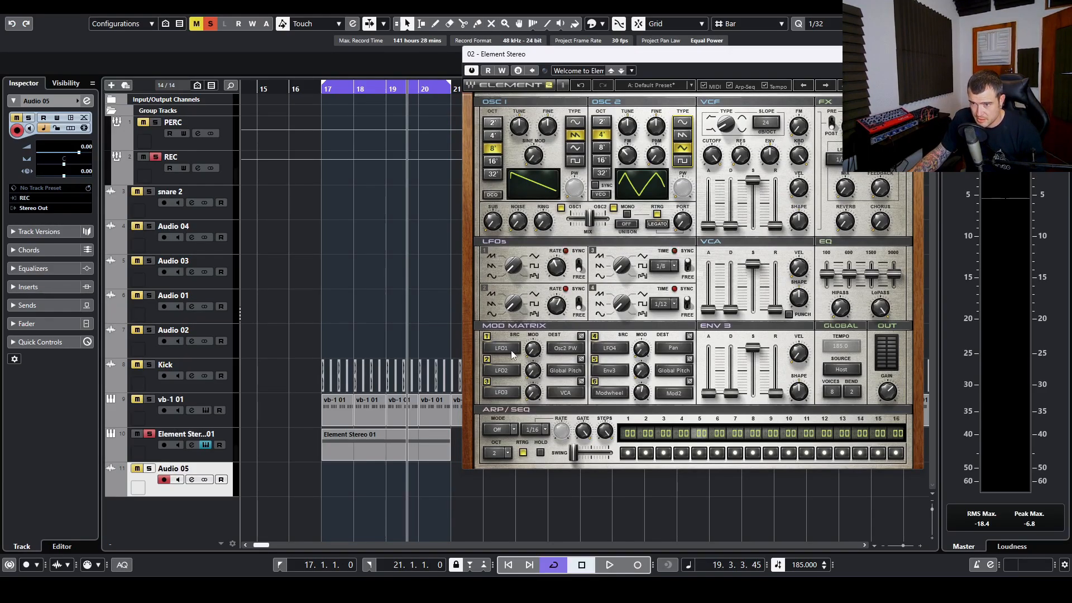
click(566, 349)
click(581, 20)
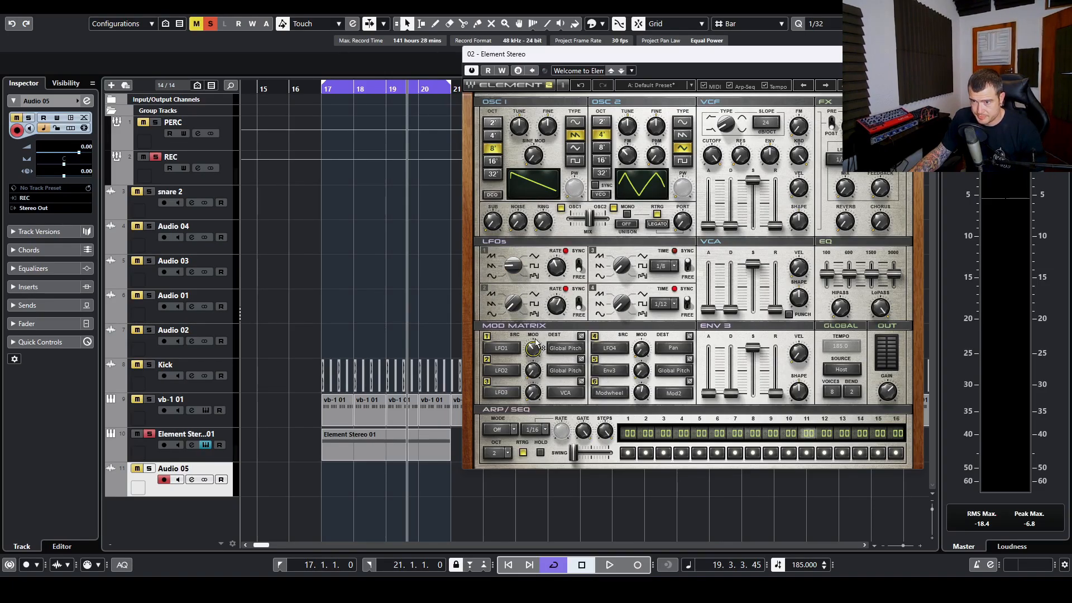
drag(533, 349, 533, 321)
drag(556, 267, 557, 224)
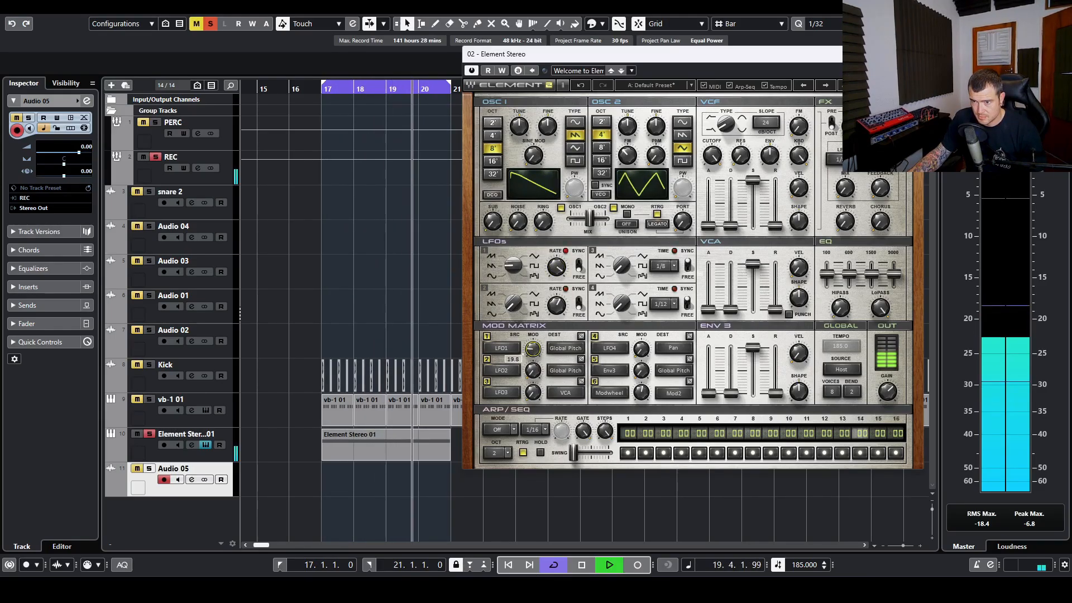
drag(559, 272, 532, 357)
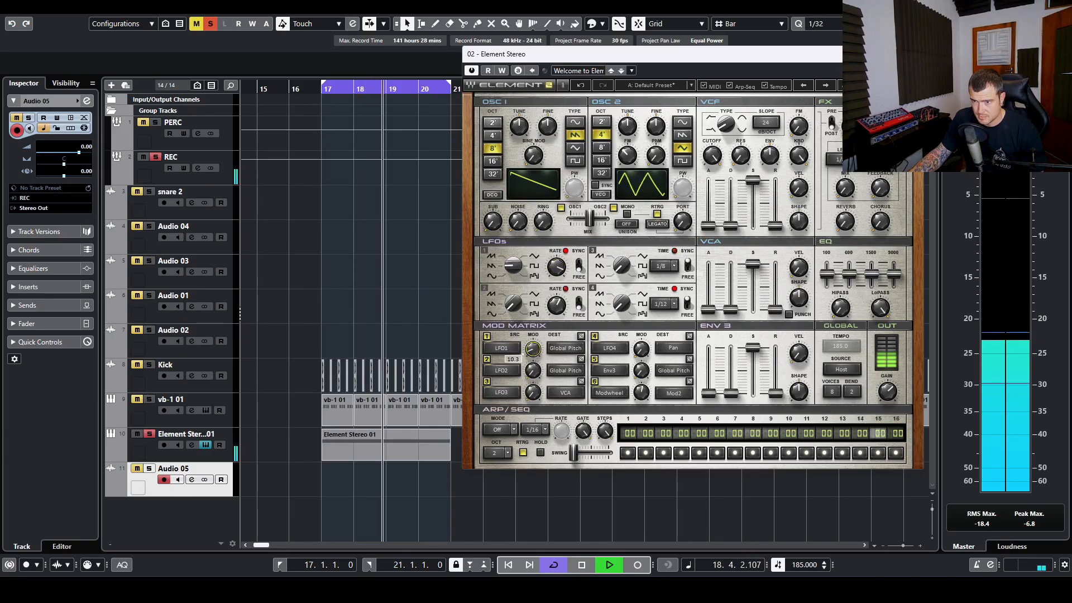
key(space)
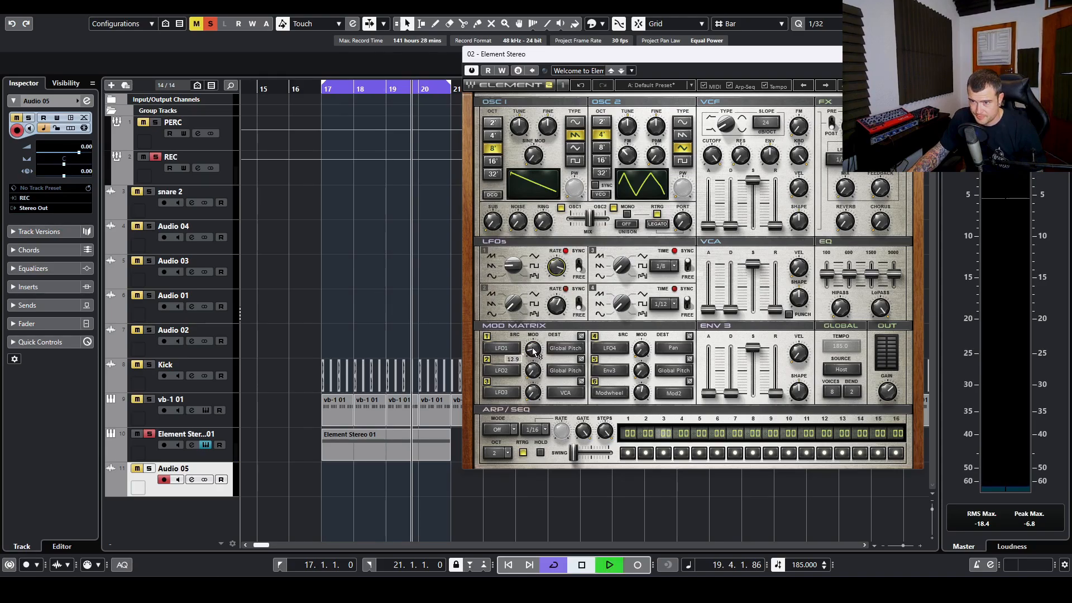
drag(532, 351, 531, 352)
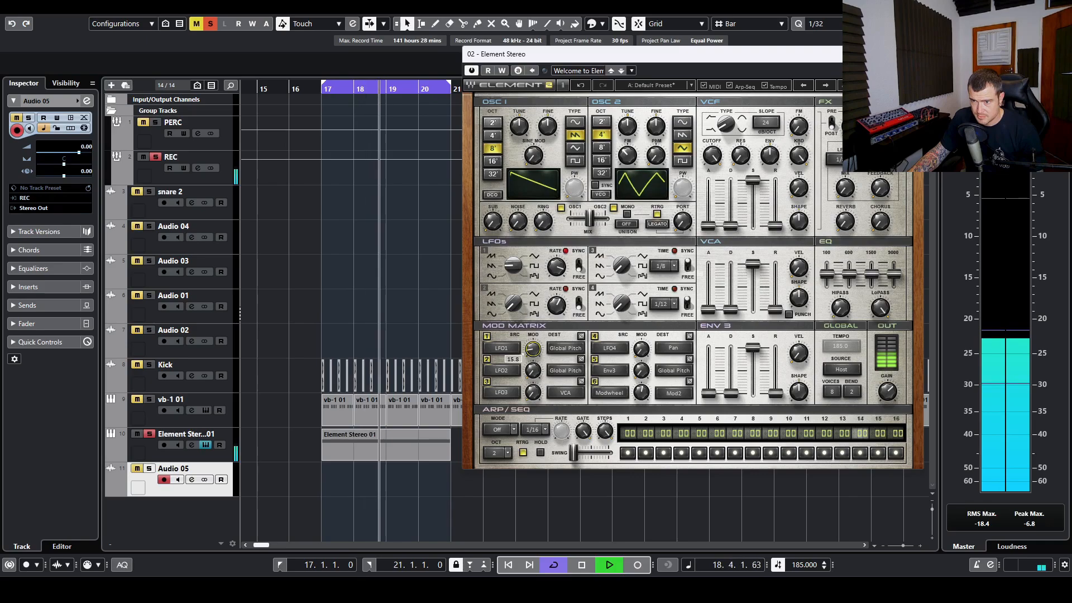
Step: Lower LFO1's rate to 11.9, auditioning the slower pitch wobble with playback
key(space)
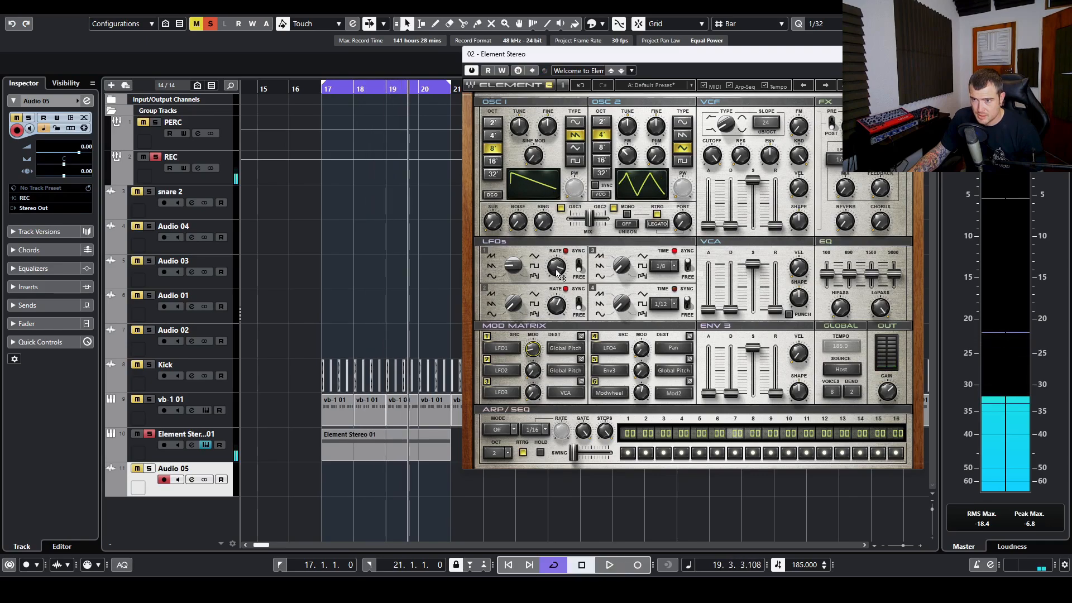
drag(560, 274, 560, 271)
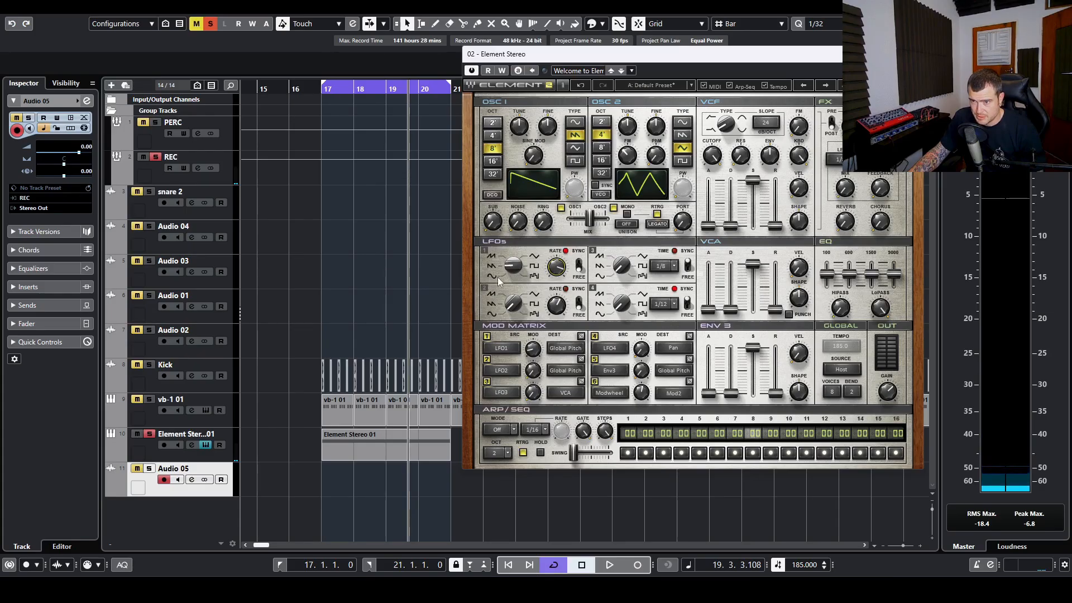
key(space)
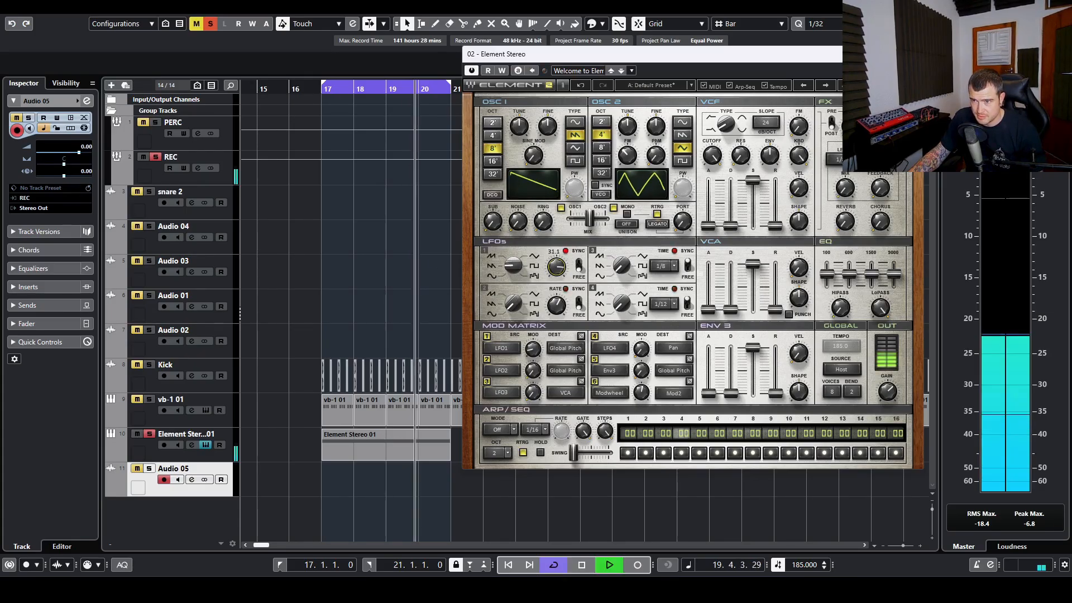
drag(559, 271, 559, 291)
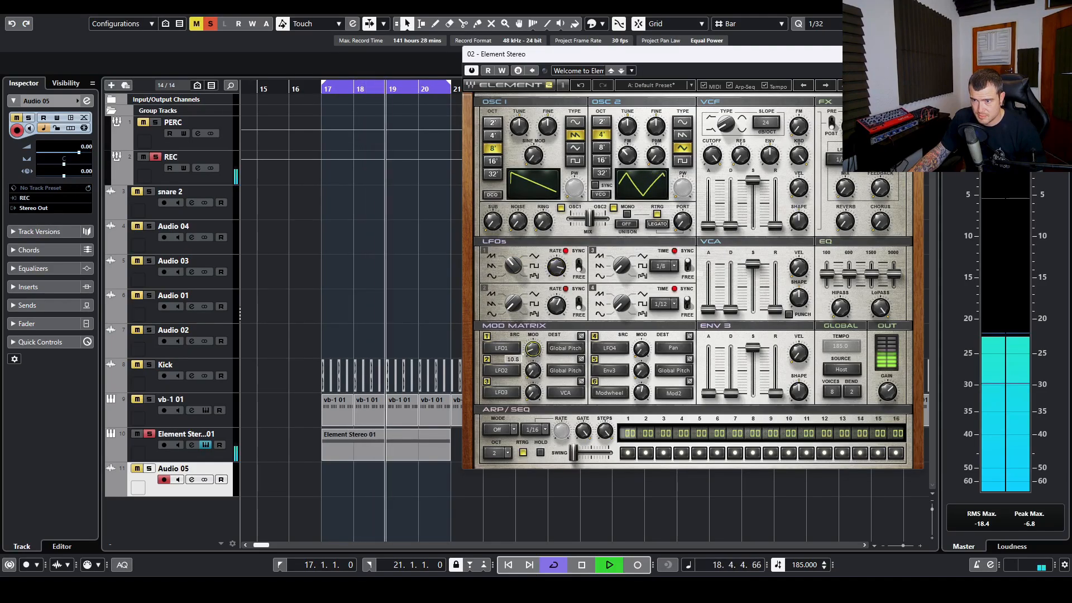
key(space)
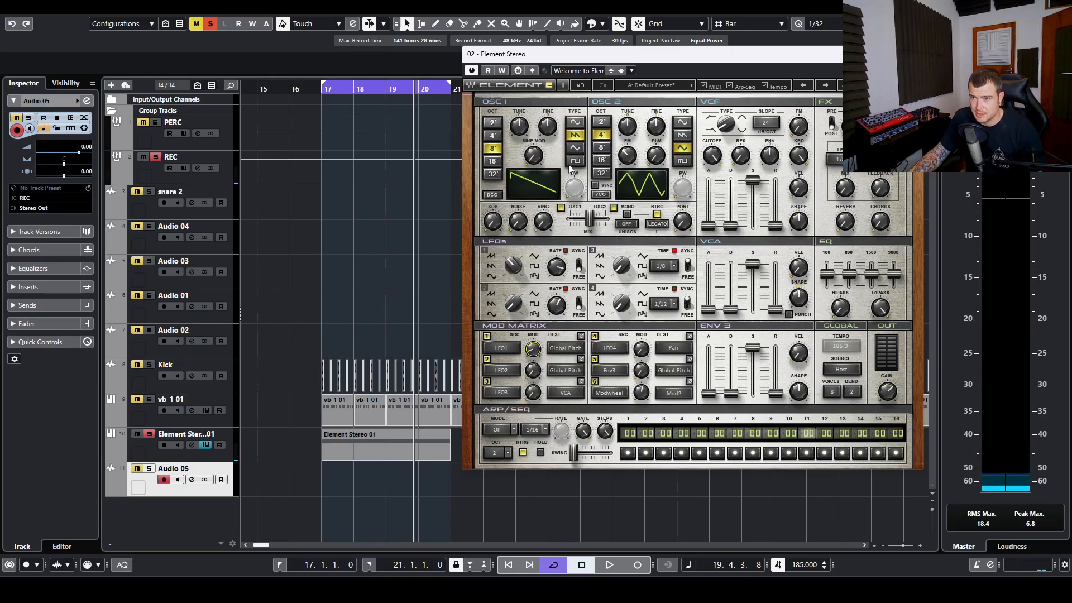
drag(618, 56, 607, 55)
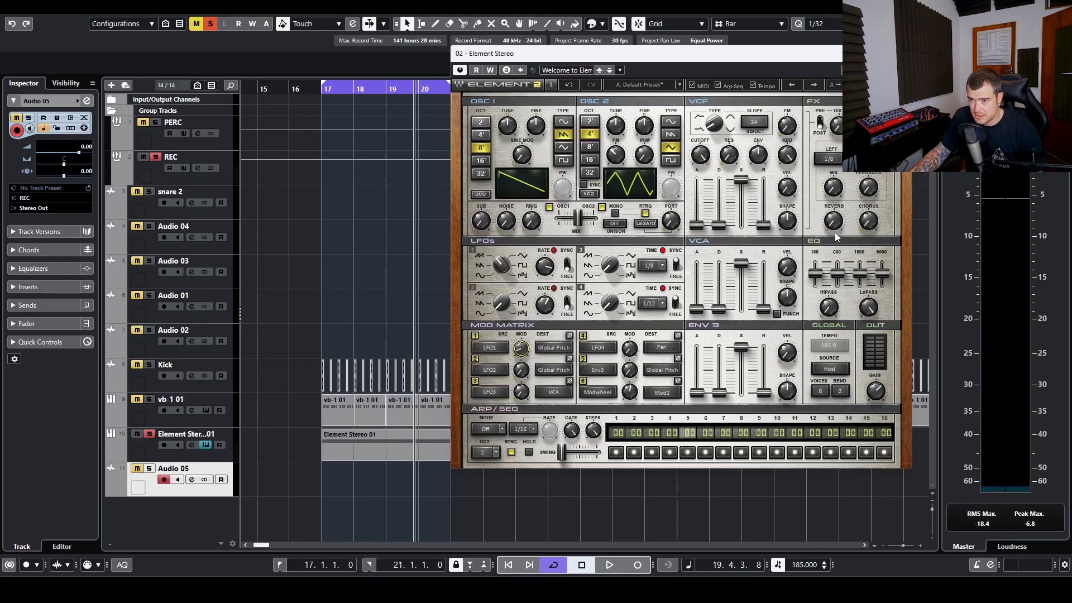
Step: Switch oscillator 1 to square, keep oscillator 2 on triangle, and set LFO1 to a square shape
click(564, 160)
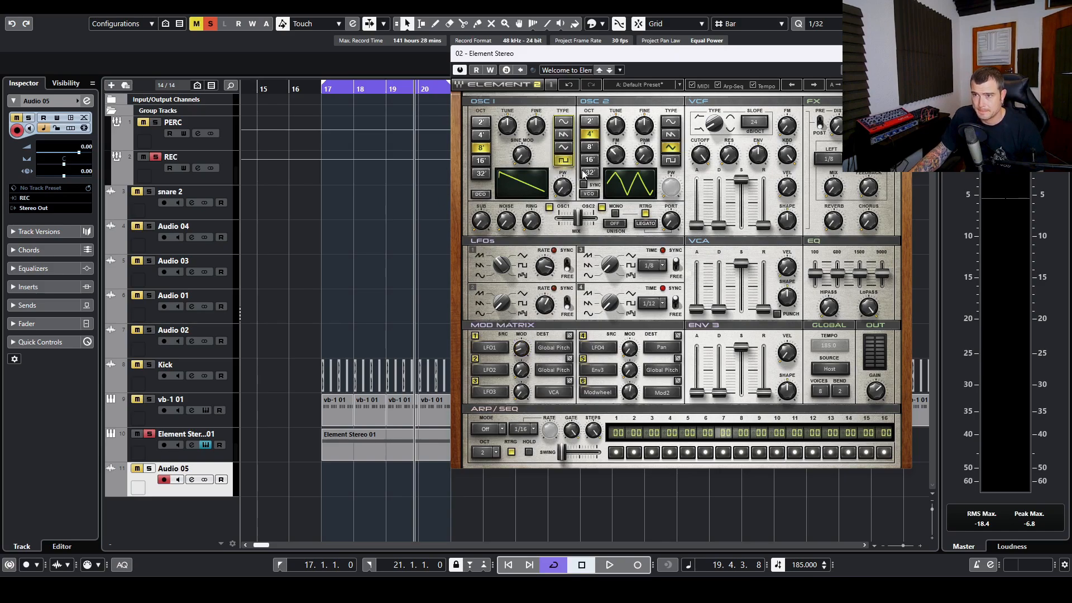
click(671, 137)
click(671, 147)
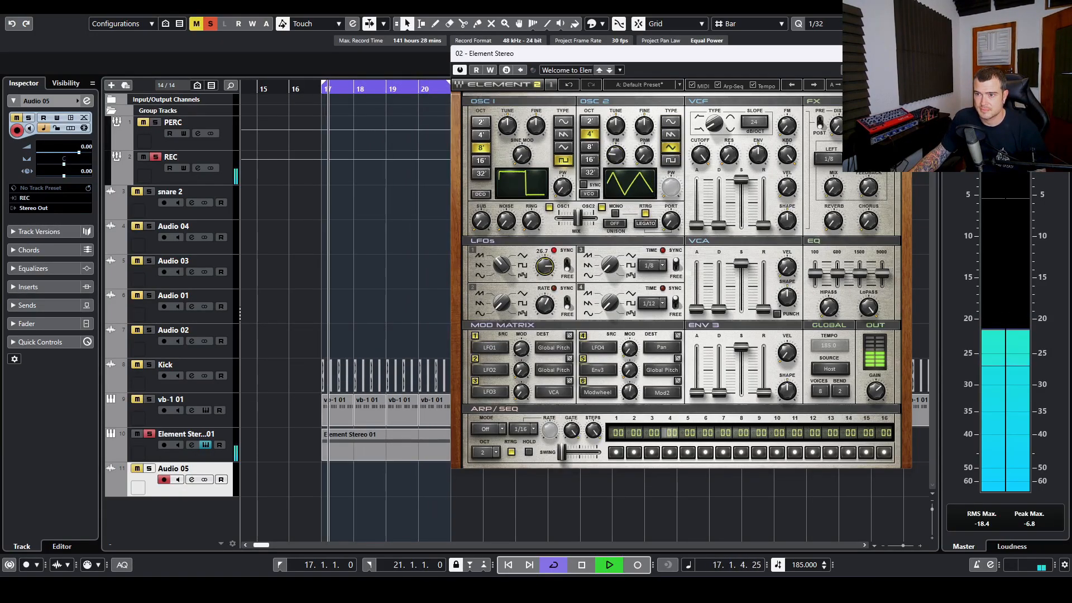
drag(498, 265, 545, 273)
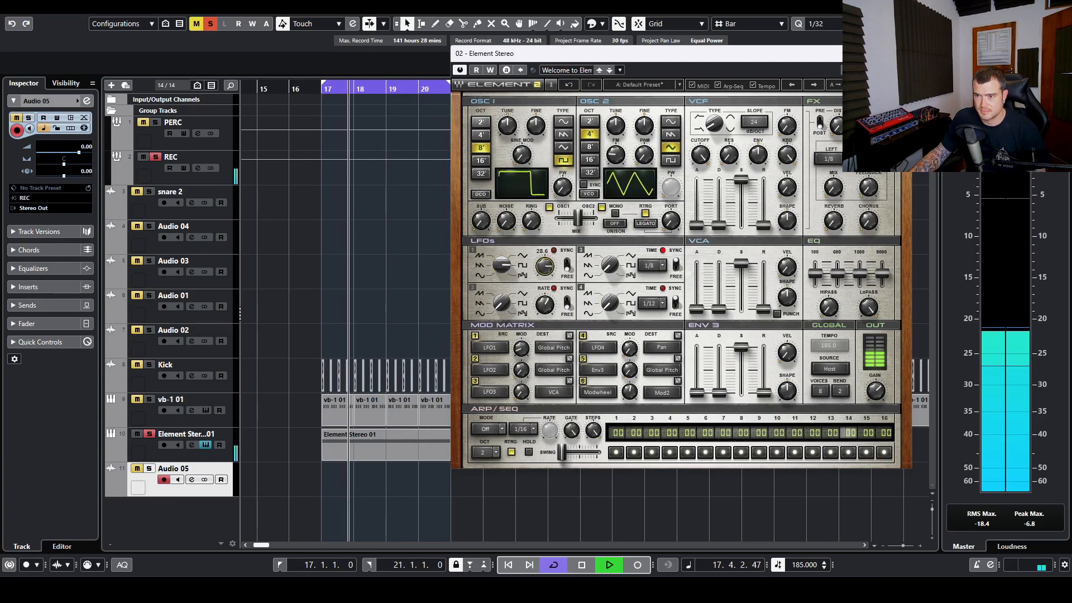
Step: Confirm mod slot 2 targets Global Pitch and set LFO1's rate to 9.0 while playing
key(space)
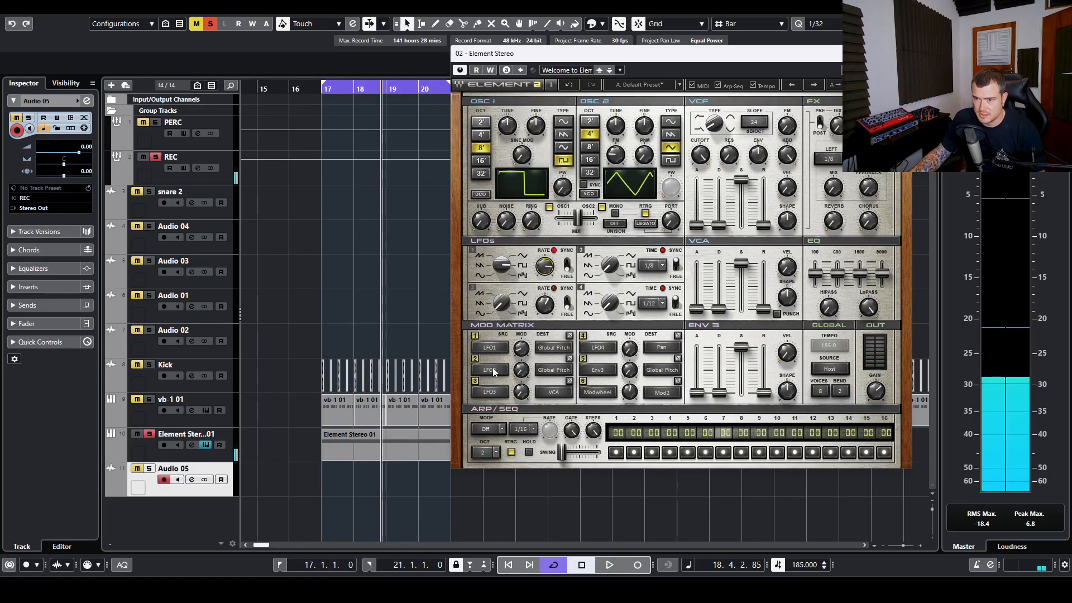
click(551, 371)
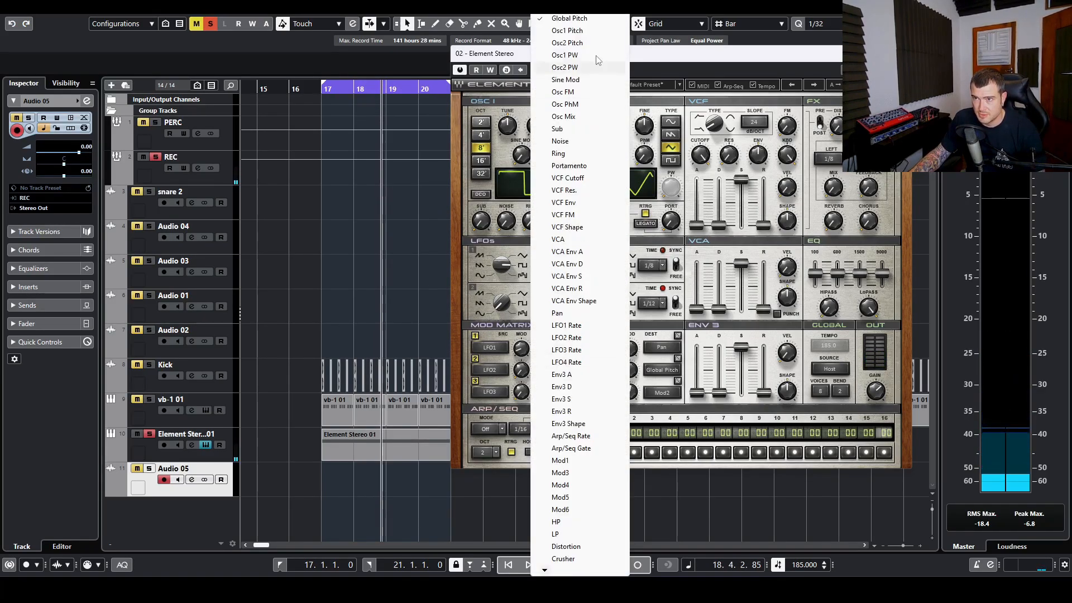
click(590, 20)
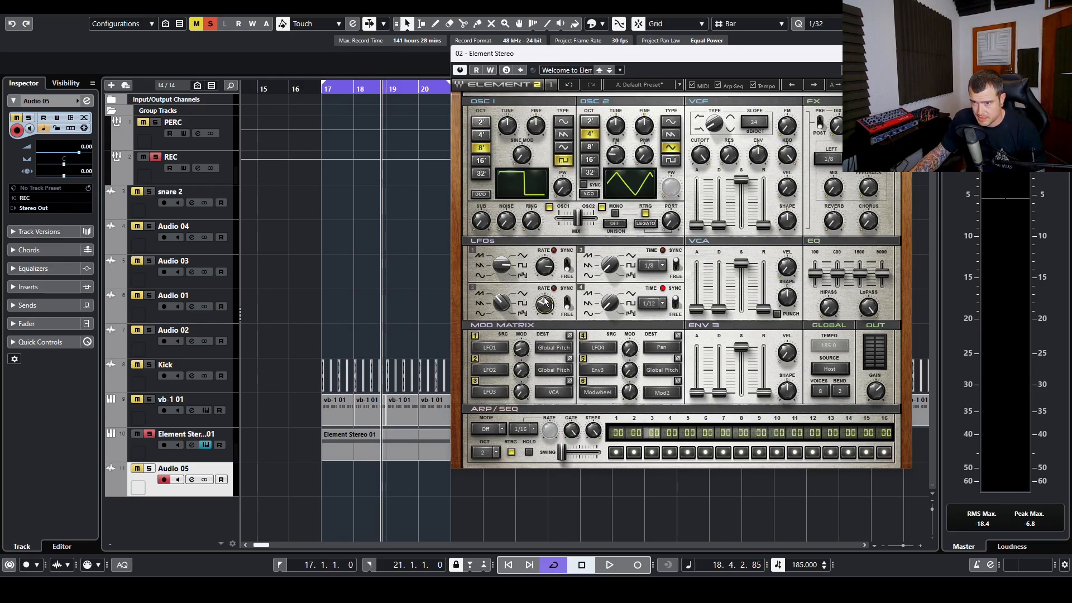
key(space)
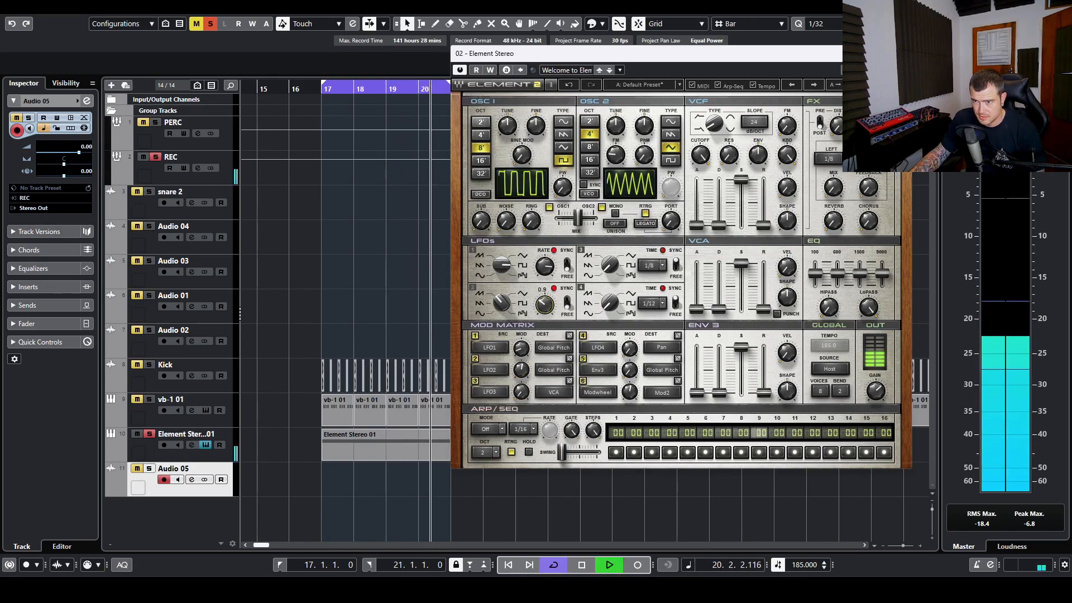
mouse_move(544, 310)
mouse_down()
mouse_move(544, 293)
mouse_move(543, 313)
mouse_up()
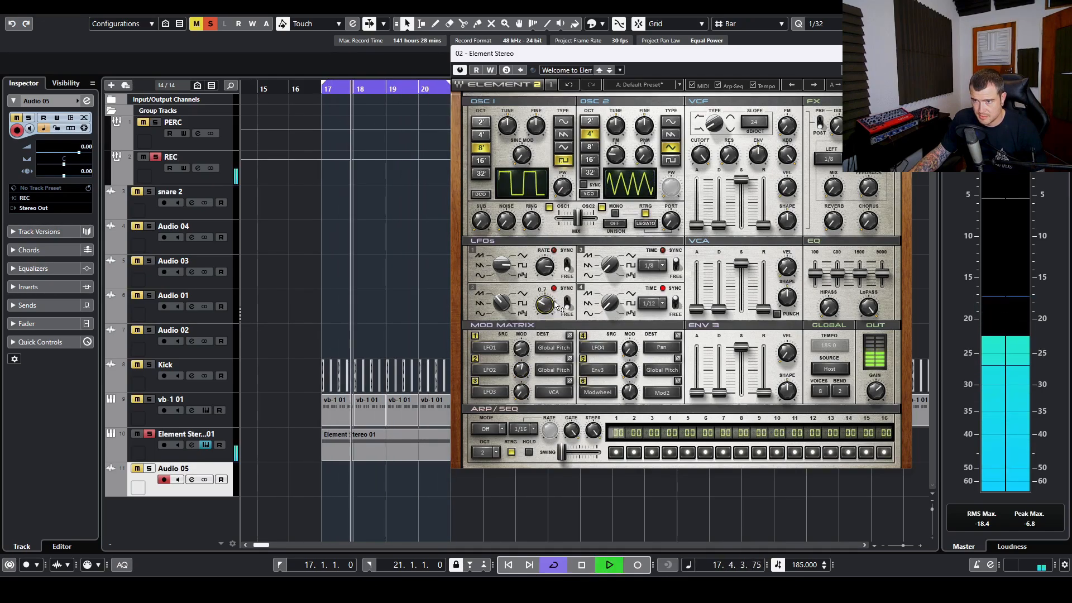
drag(544, 266, 544, 262)
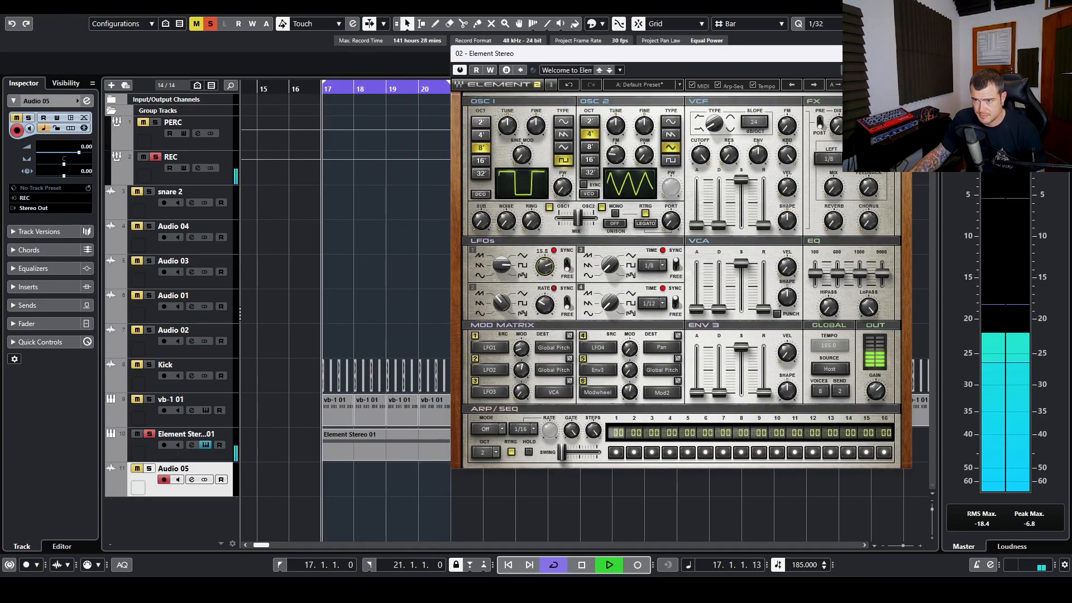
key(space)
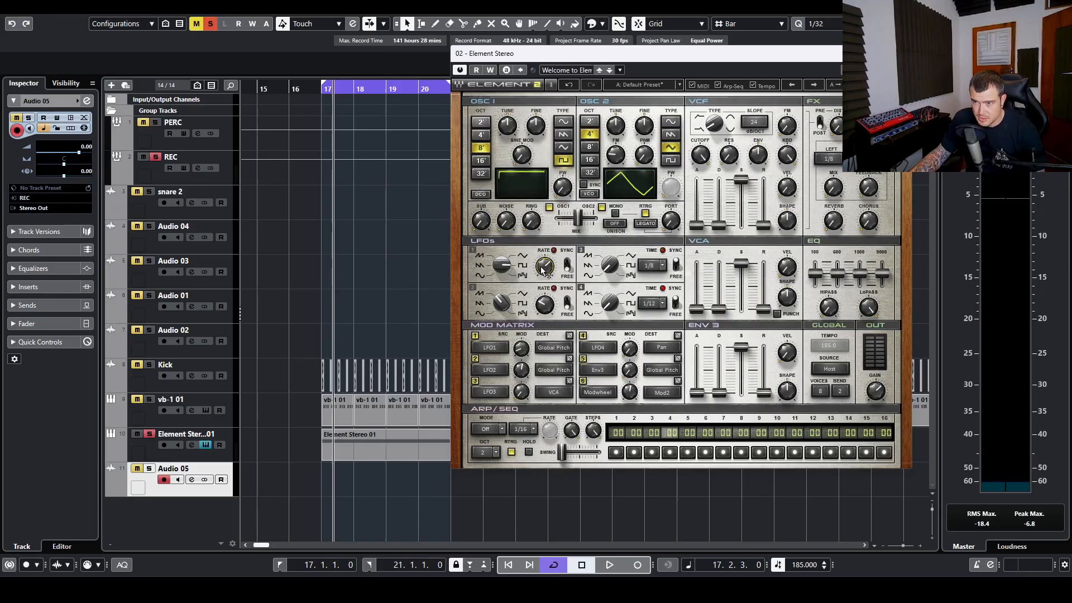
Step: Raise slot 2's LFO2 modulation of Global Pitch to about 26.5 and lower LFO2's rate to 1.4
key(space)
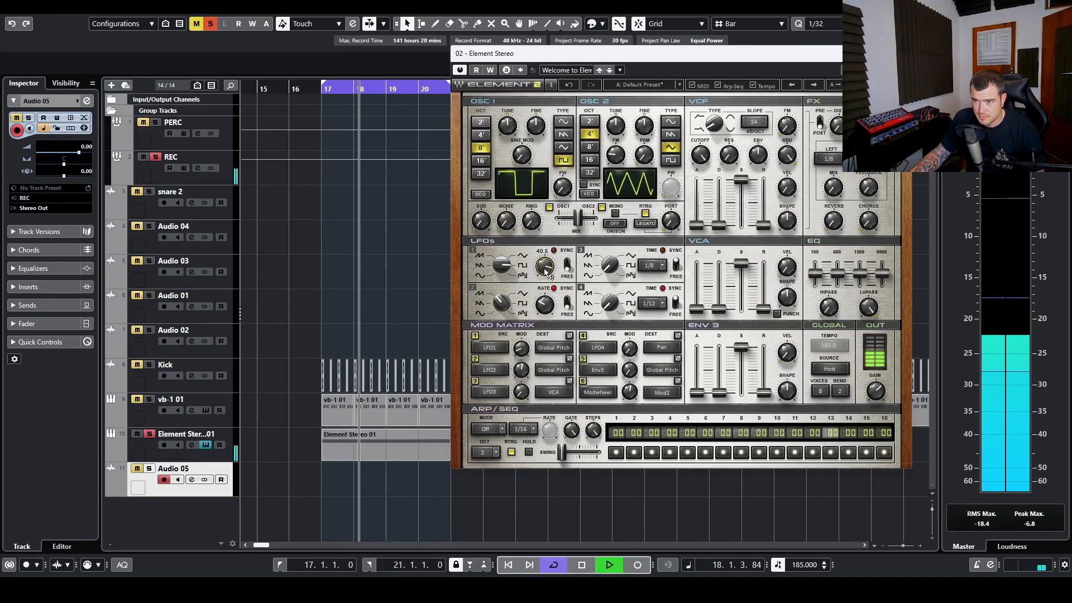
key(space)
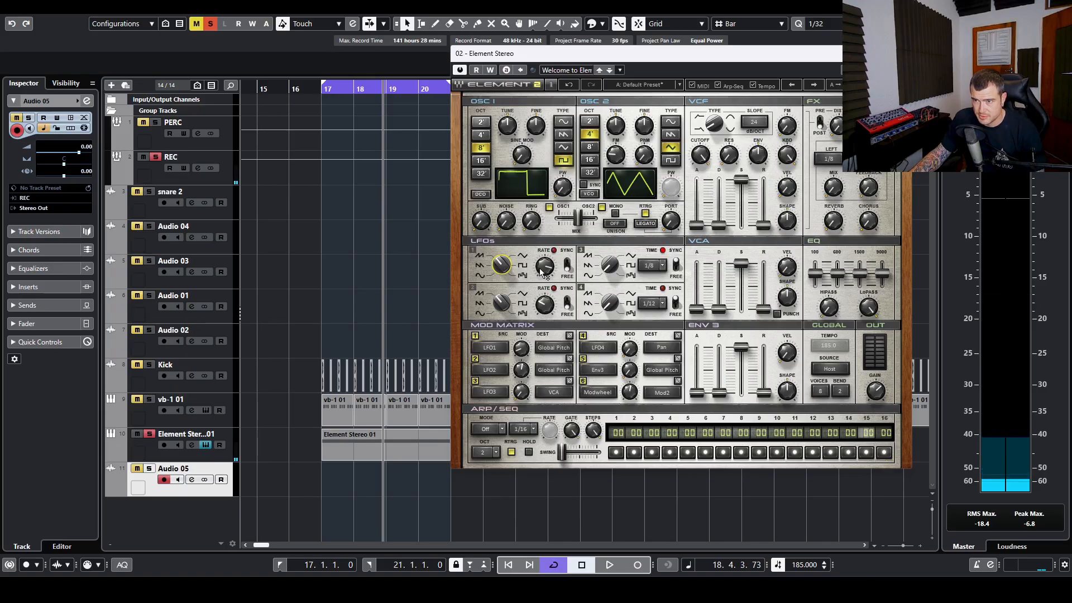
key(space)
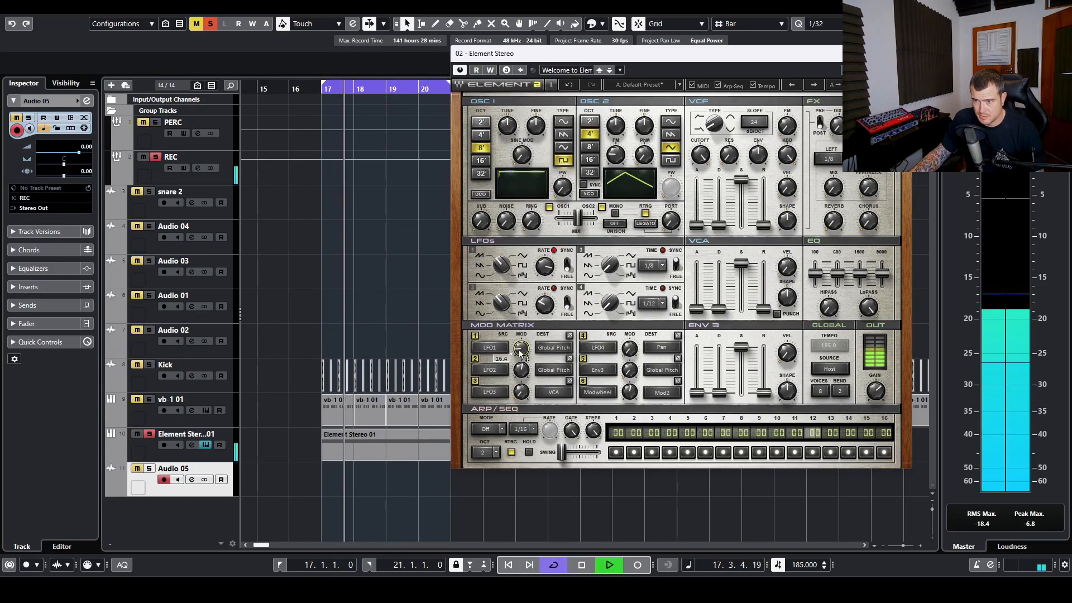
drag(521, 370, 521, 355)
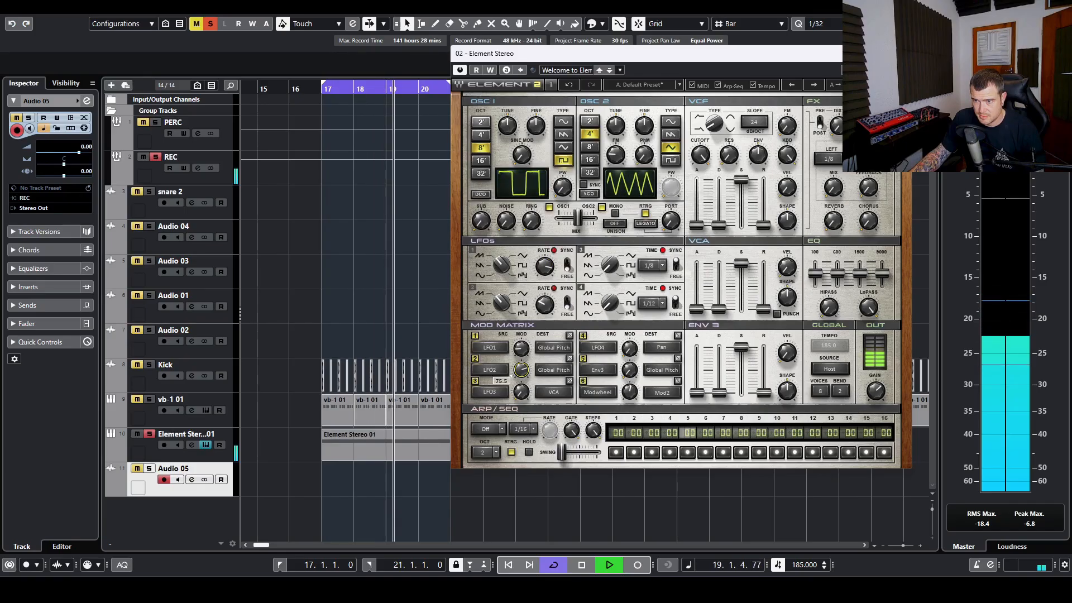
drag(544, 304, 544, 310)
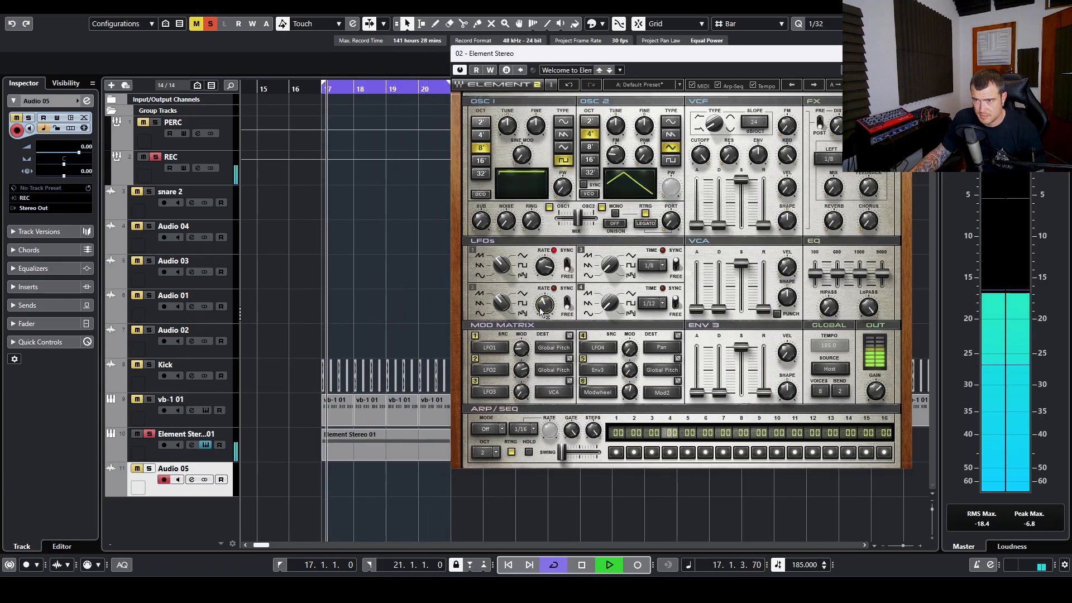
Step: Set oscillator 1 to a triangle wave and raise oscillator 2's FM amount
click(564, 147)
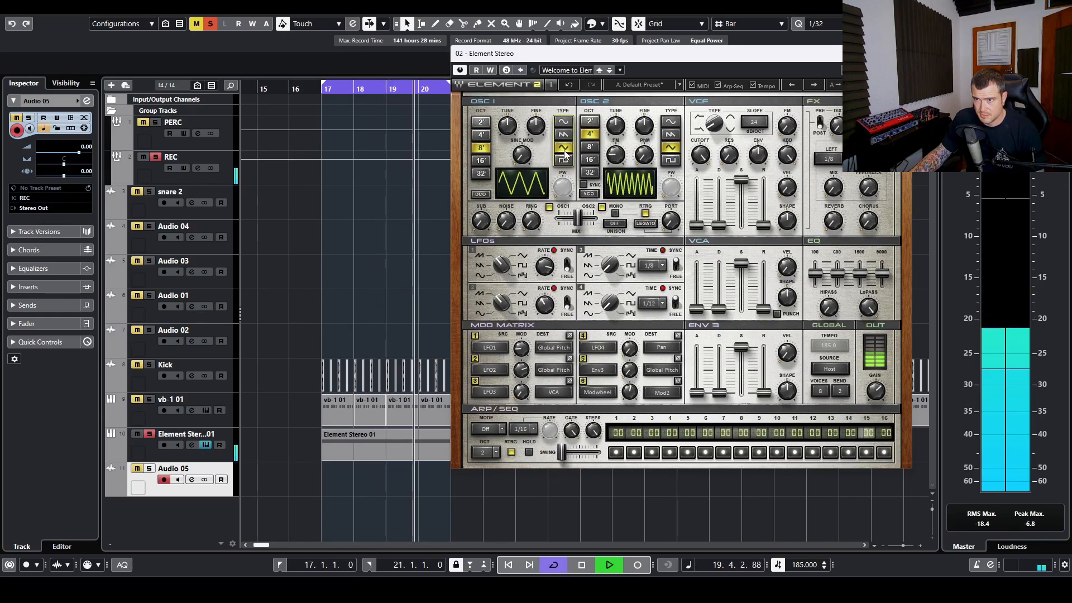
drag(616, 155, 615, 151)
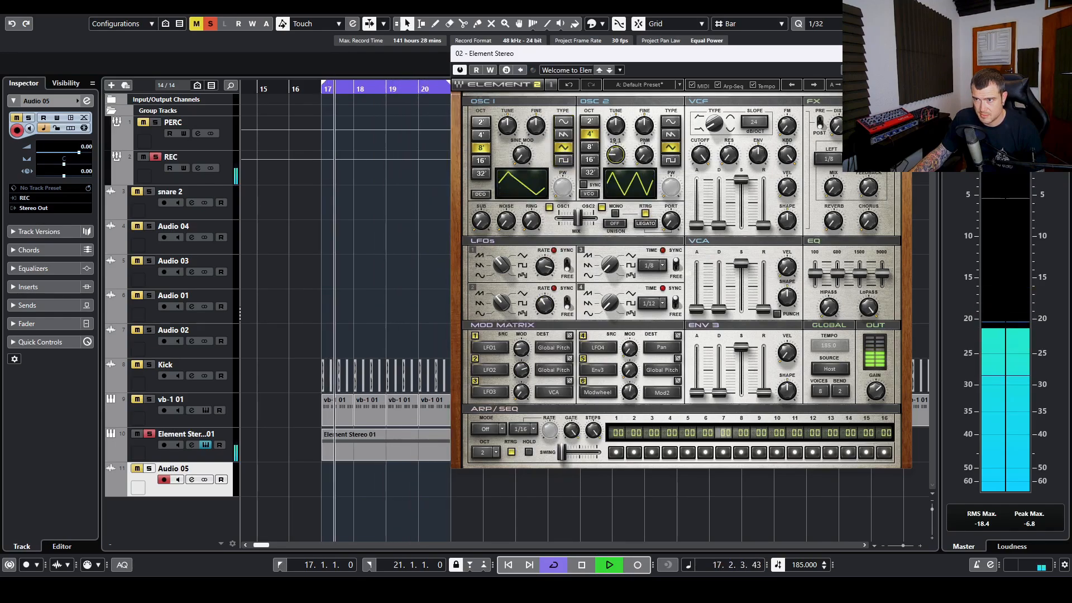
click(671, 134)
click(671, 147)
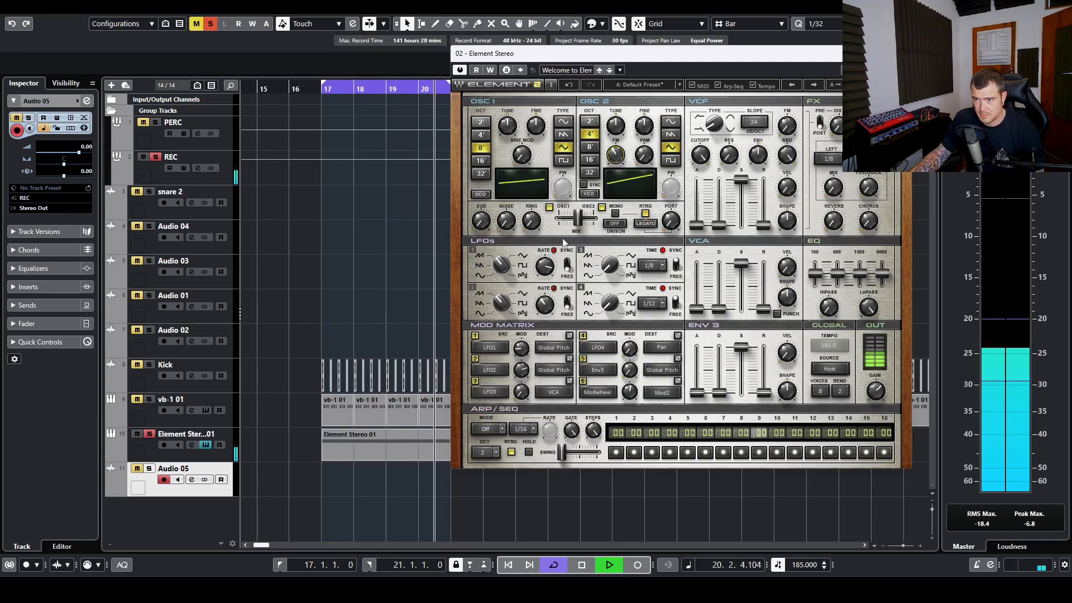
Step: Slow the LFOs, leaving them free-running rather than tempo-synced, with LFO2 at 1.4
drag(545, 266, 545, 322)
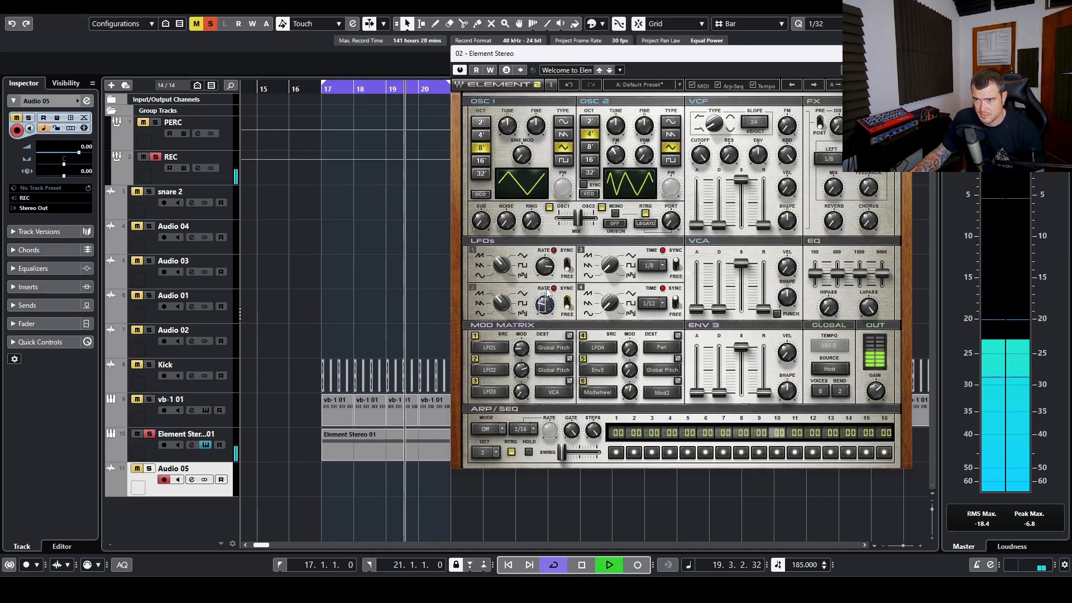
click(567, 266)
click(567, 302)
click(567, 265)
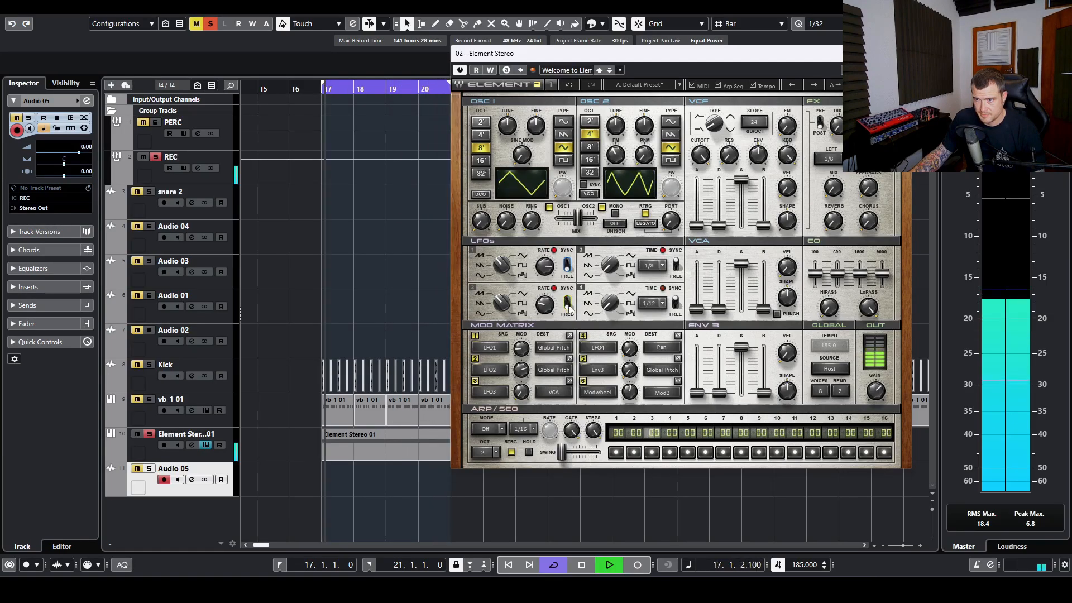
click(567, 304)
mouse_move(545, 305)
mouse_down()
mouse_move(545, 296)
mouse_move(545, 310)
mouse_up()
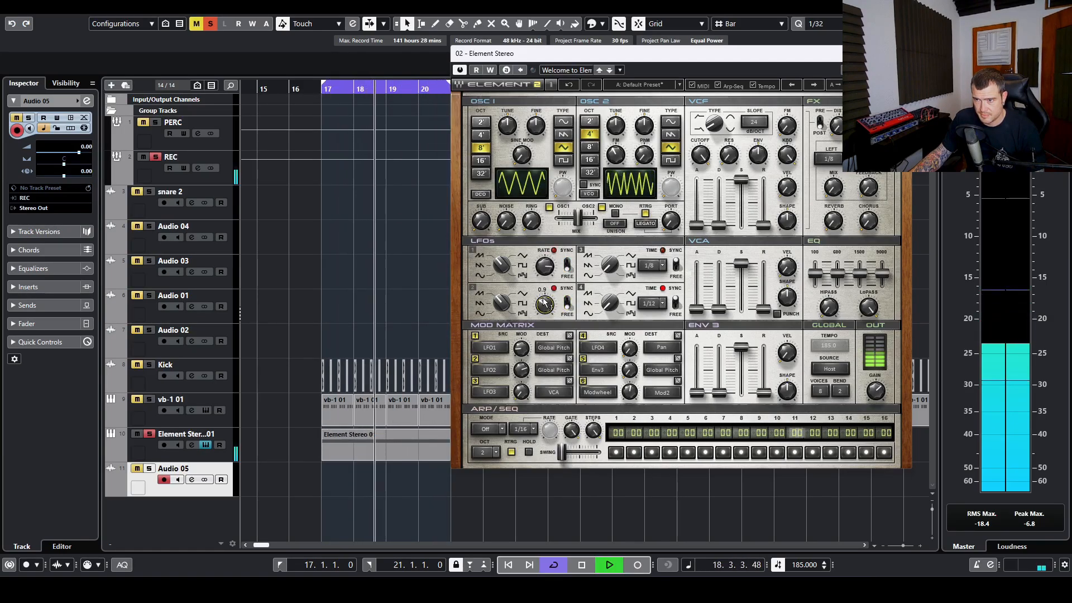
Step: Keep oscillator 1 on triangle, set oscillator 2's FM to 26.2, and sync oscillator 2 to oscillator 1
click(565, 160)
click(568, 137)
click(563, 147)
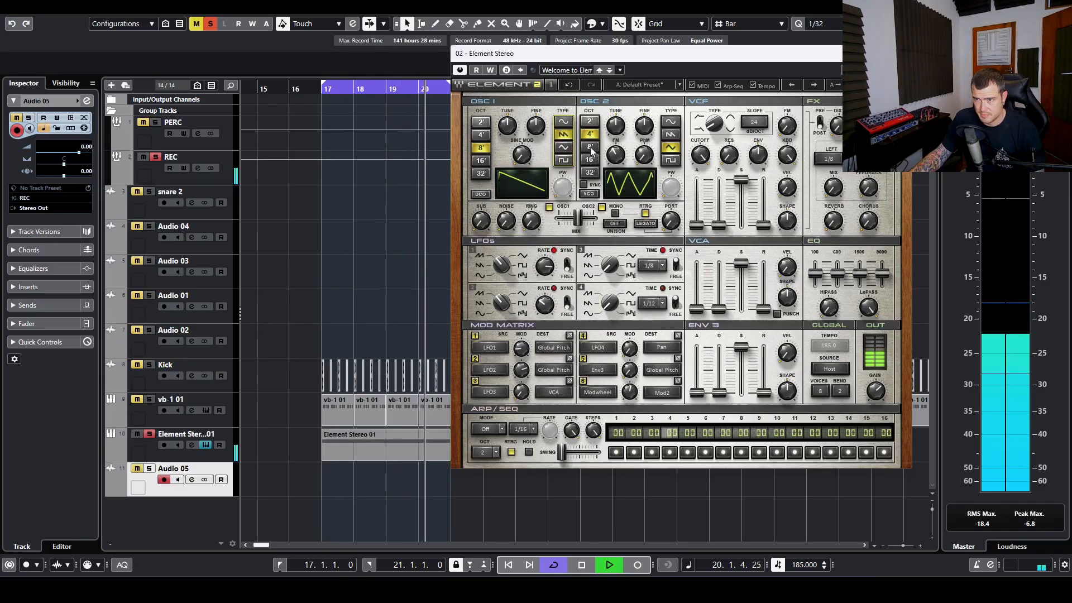
drag(616, 155, 615, 152)
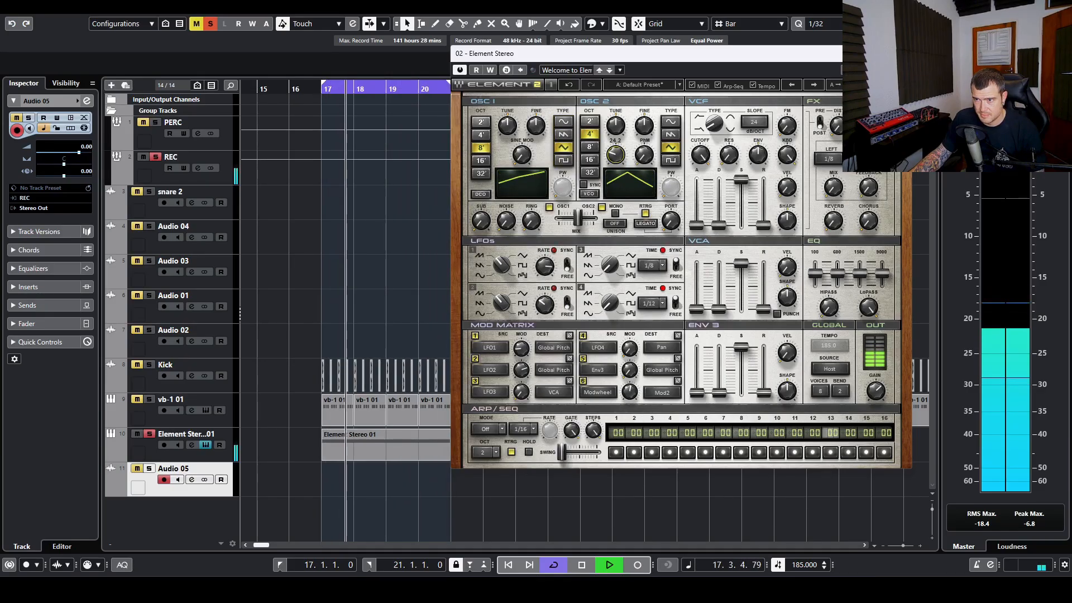
click(584, 186)
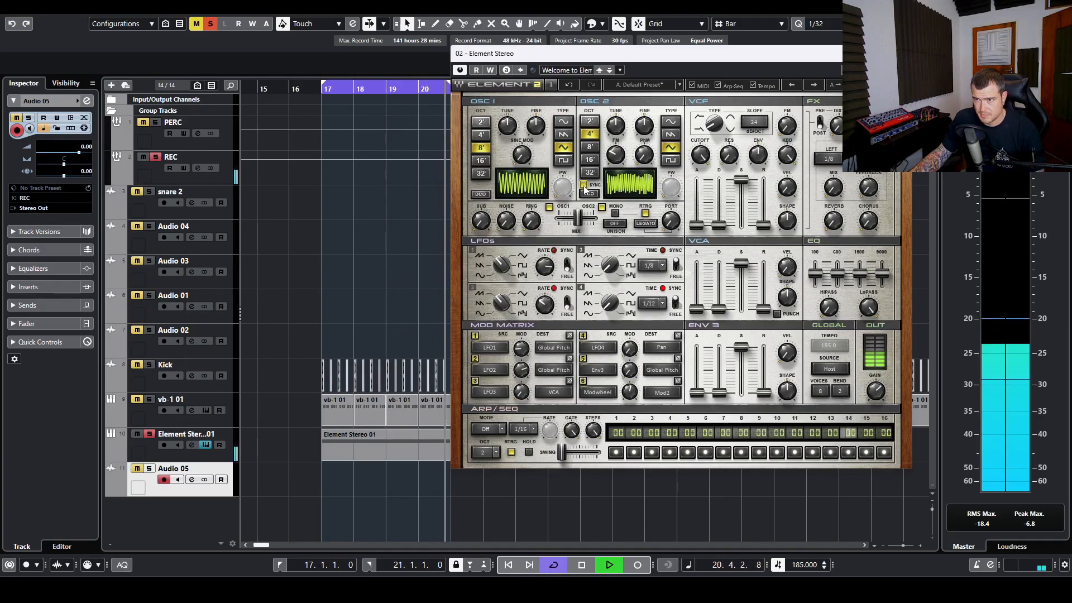
key(space)
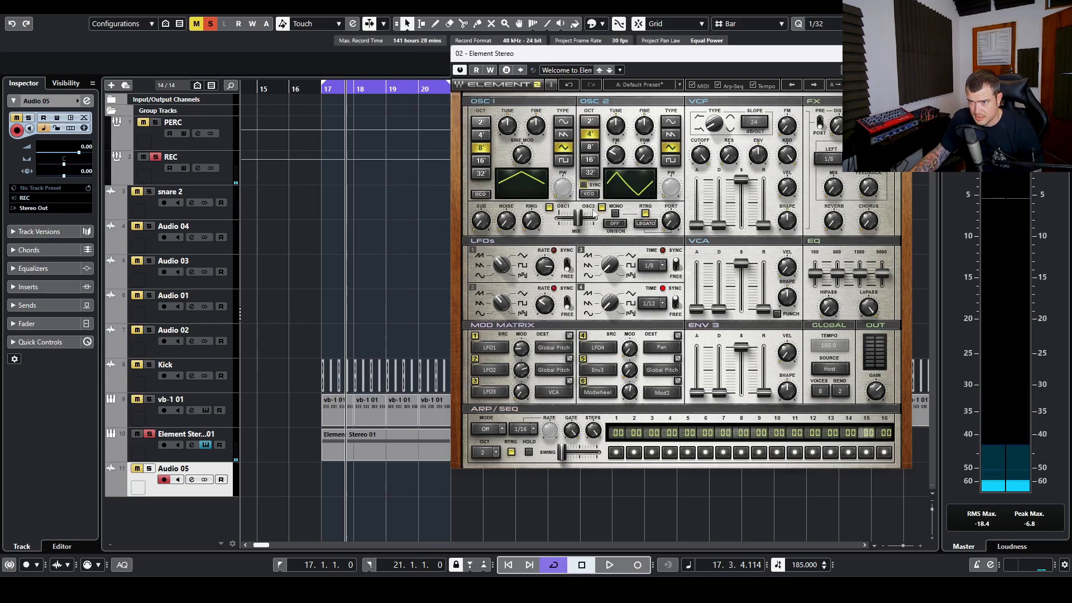
Step: Set oscillator 2's FM amount to 27.2 and drop it to the 16' octave
drag(613, 157, 612, 148)
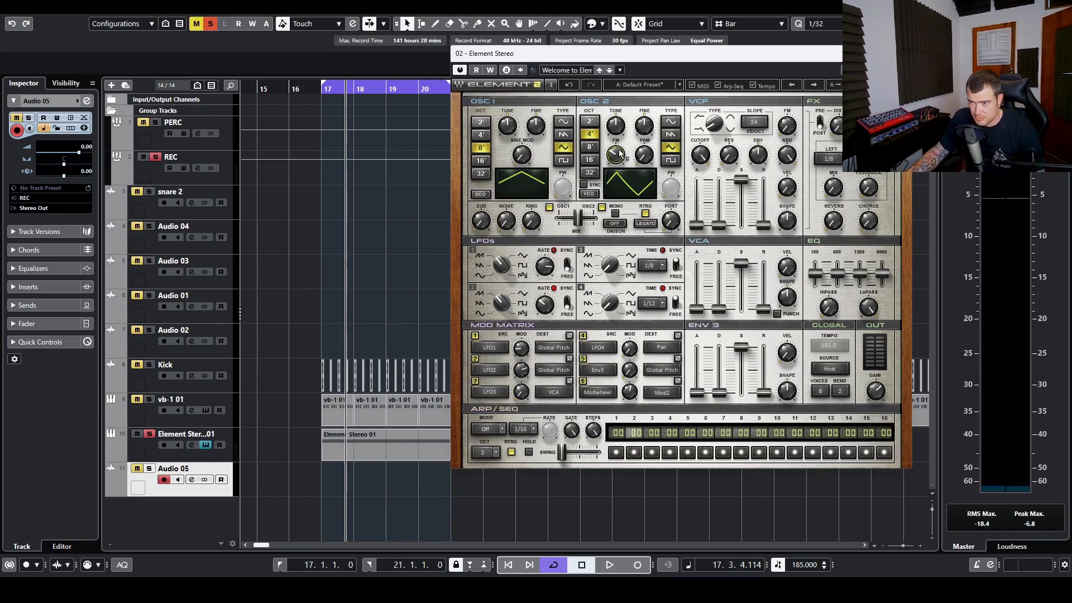
mouse_move(619, 151)
drag(618, 156, 618, 161)
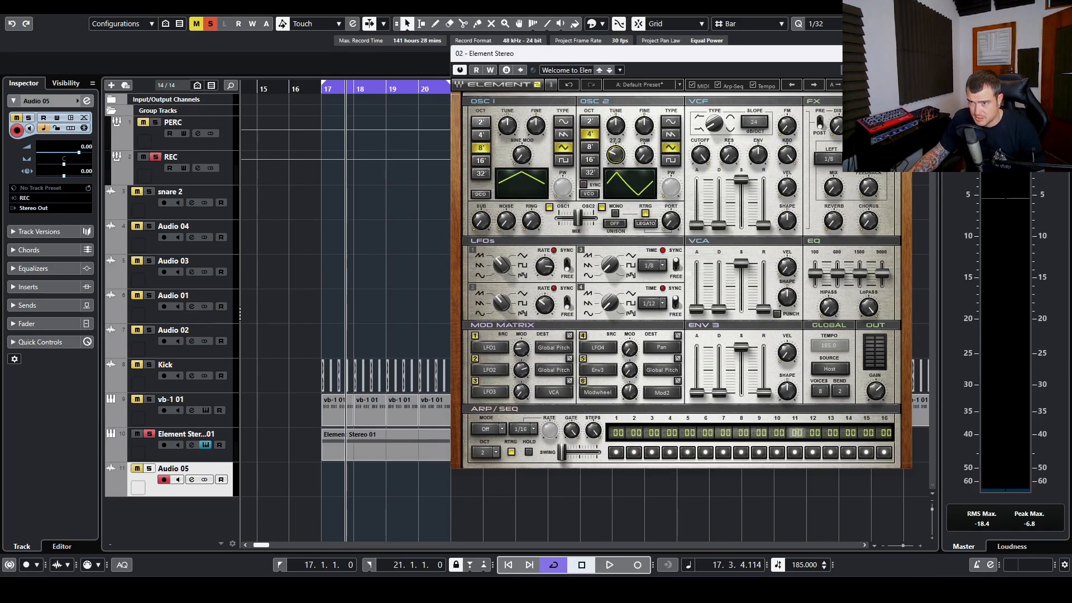
key(space)
click(590, 160)
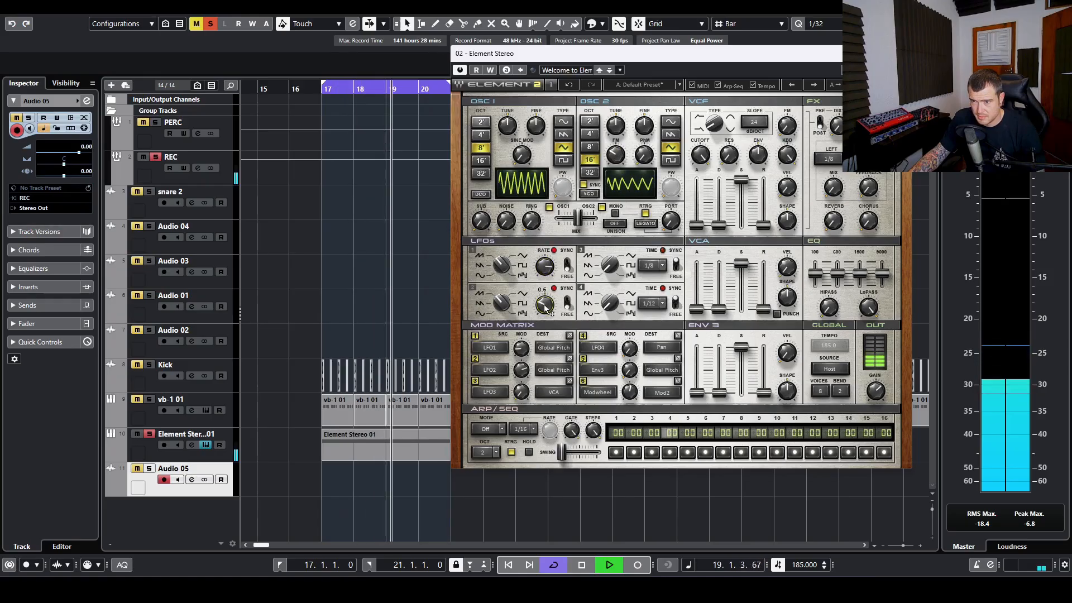
Step: Give oscillator 1 a sawtooth wave and set LFO1's rate to 38.8
drag(545, 272, 545, 262)
click(563, 160)
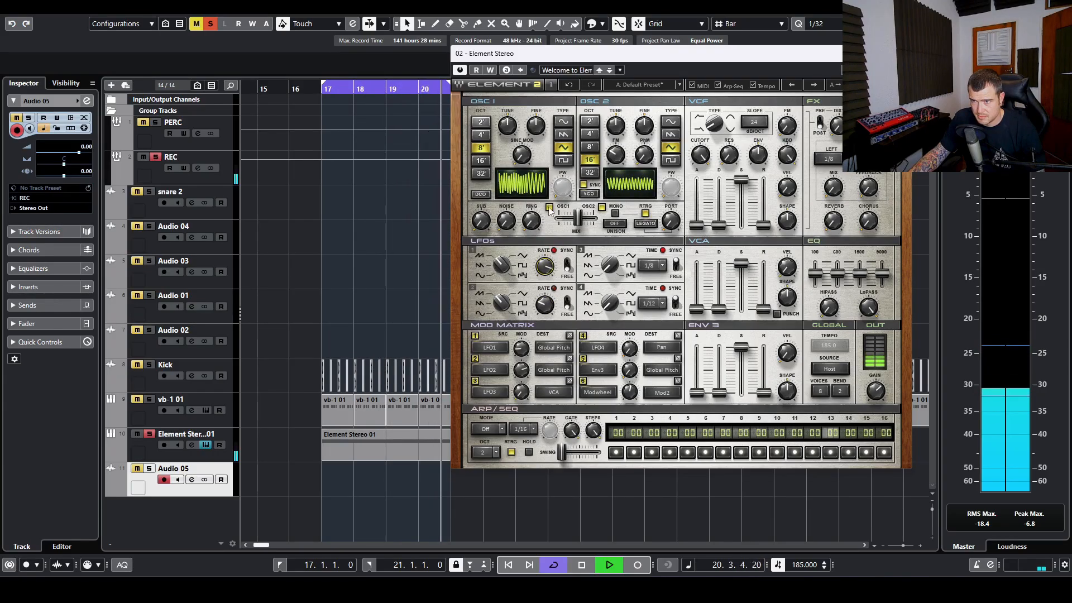
click(564, 136)
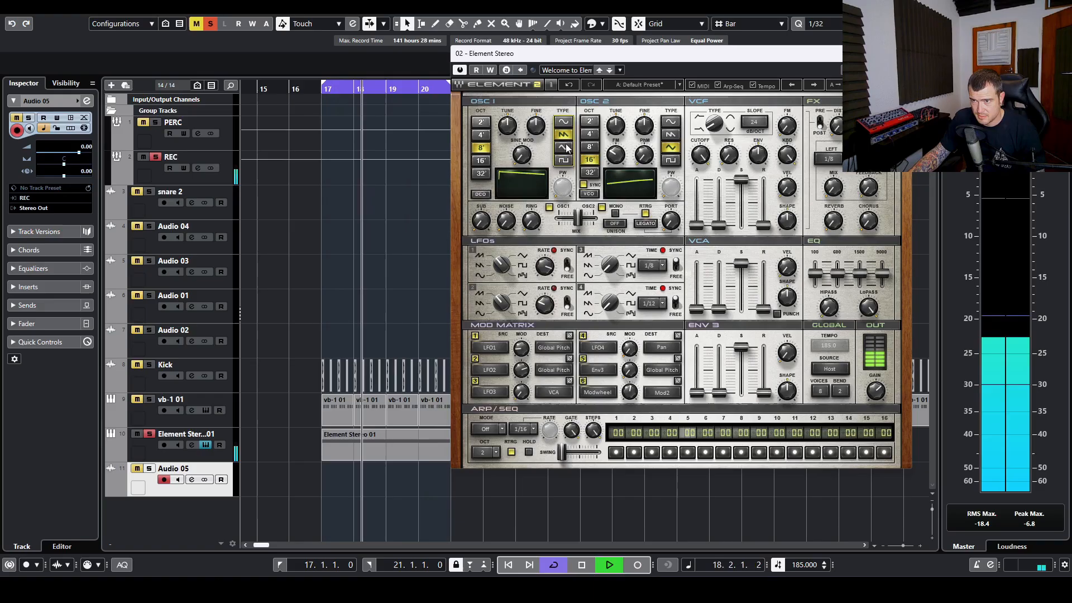
drag(545, 271, 545, 278)
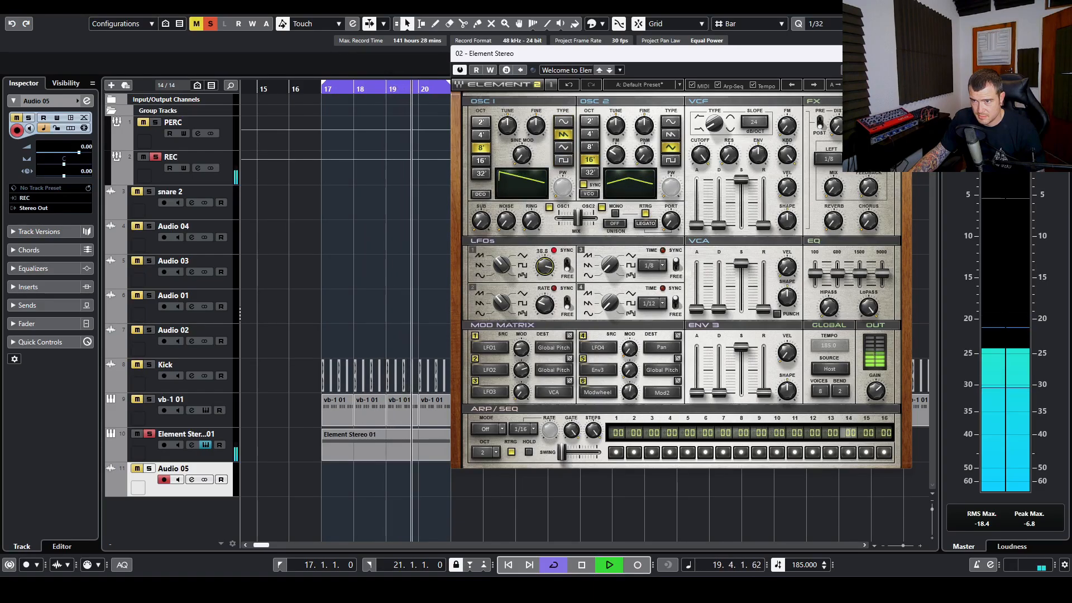
key(space)
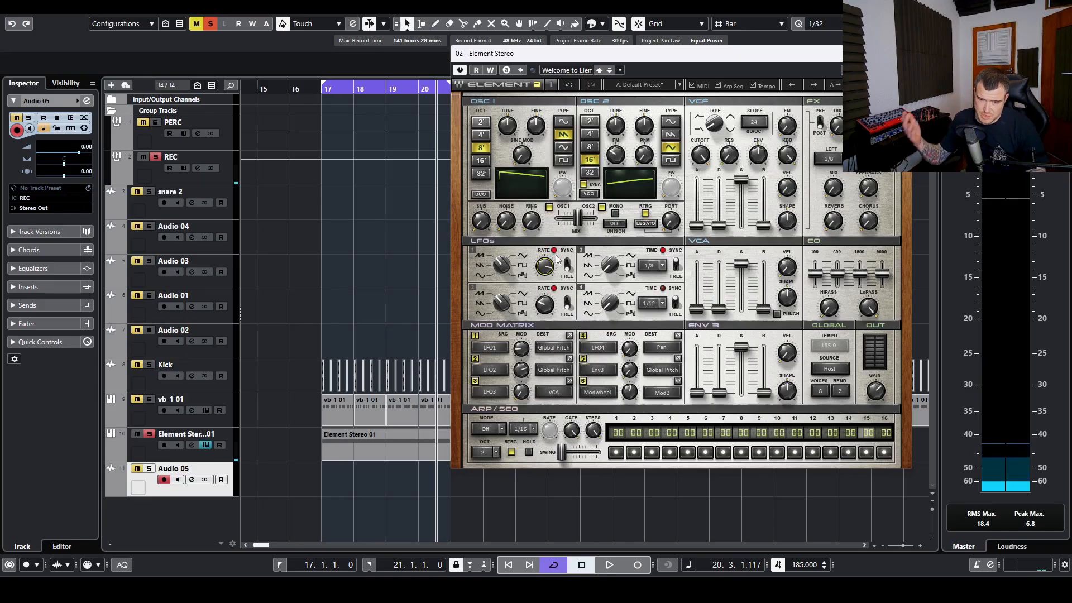
Step: Play the patch from bar 17, then return the playback position to bar 16 with the view zoomed out
drag(320, 93, 320, 86)
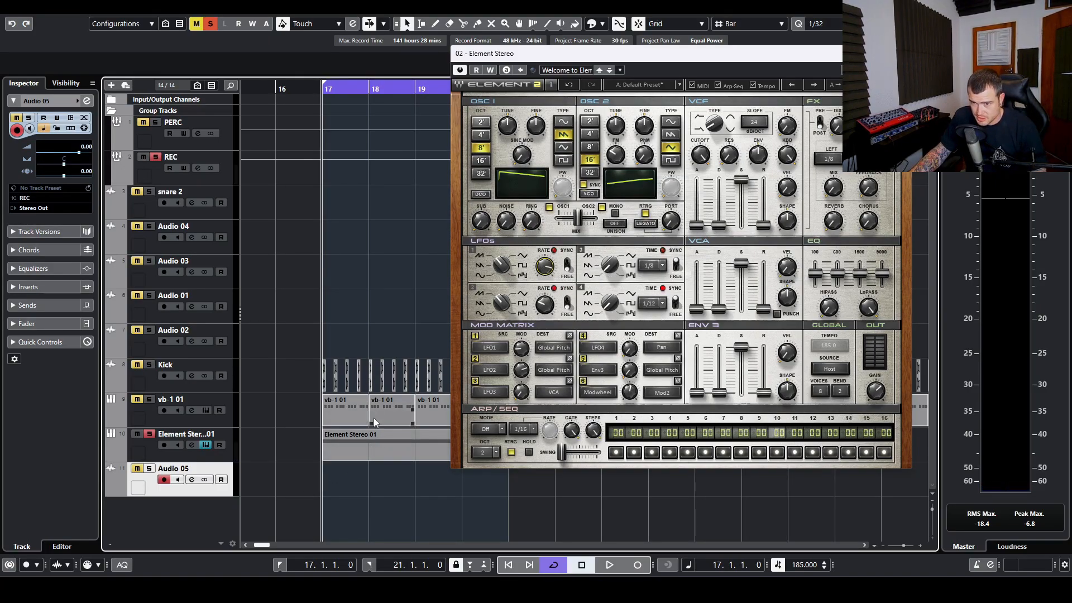
key(space)
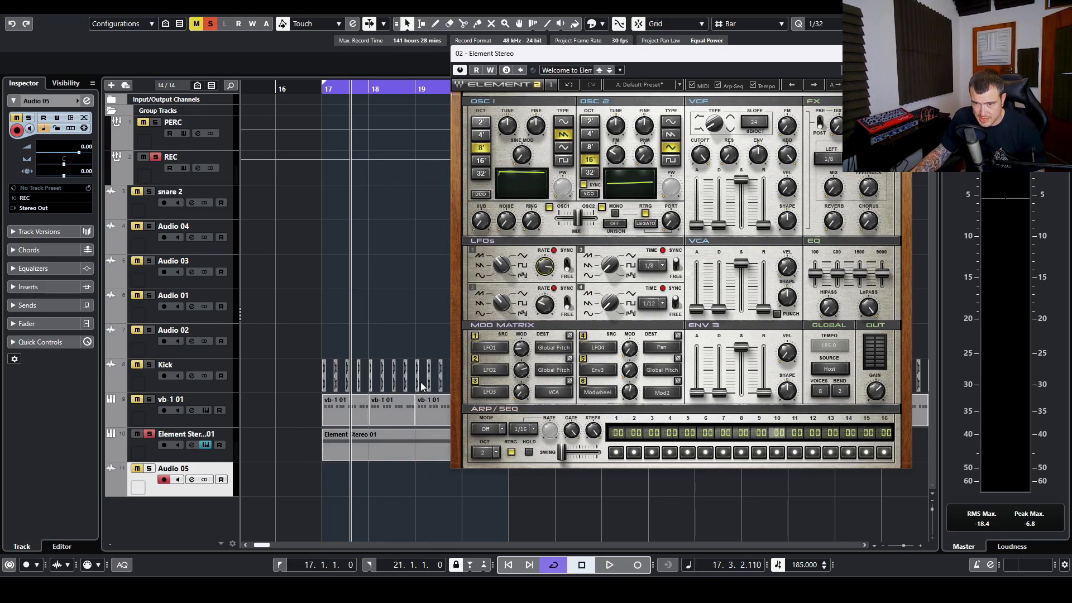
drag(316, 89, 306, 73)
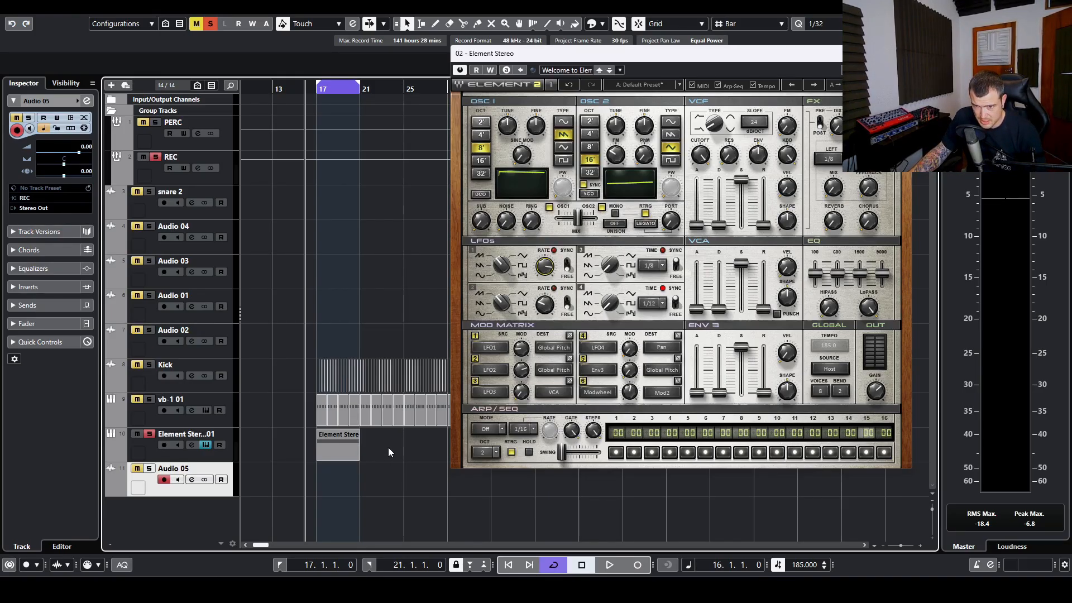
Step: Select the Element Stereo part and zoom the timeline in horizontally around bar 17
click(343, 452)
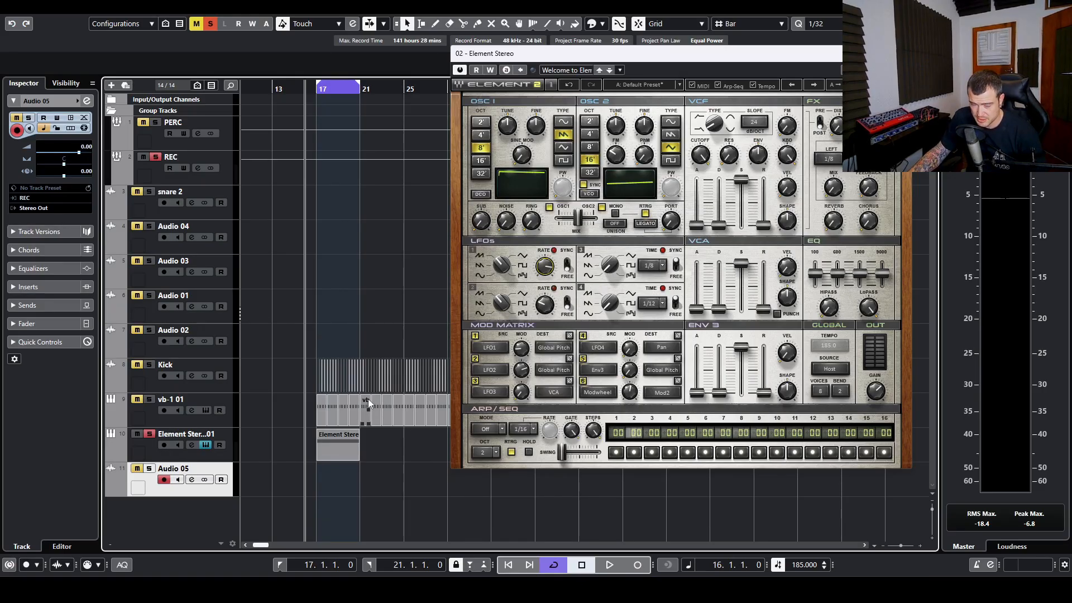
click(324, 451)
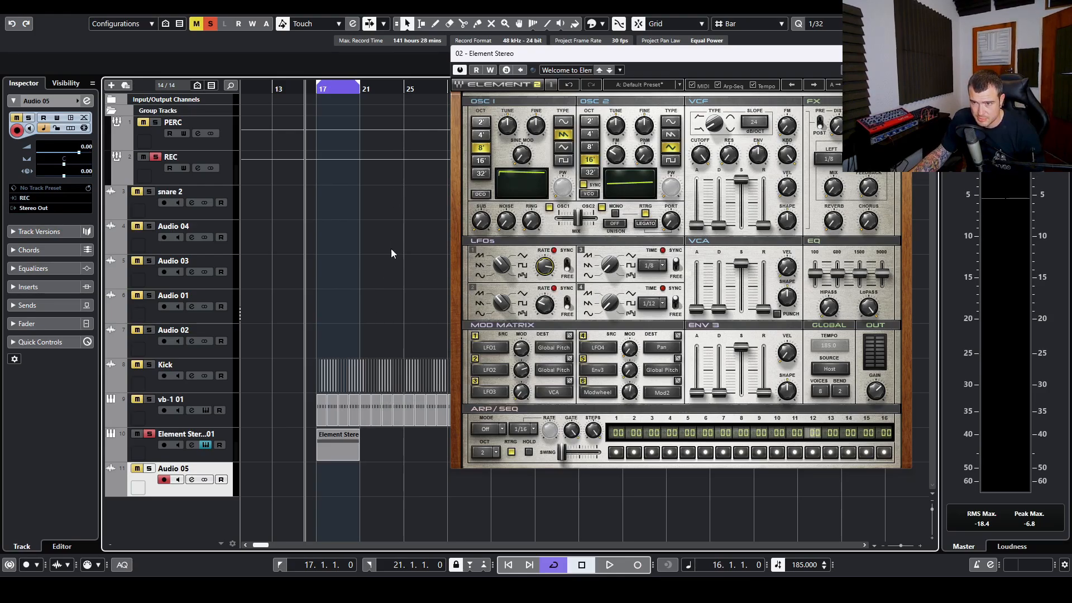
key(h)
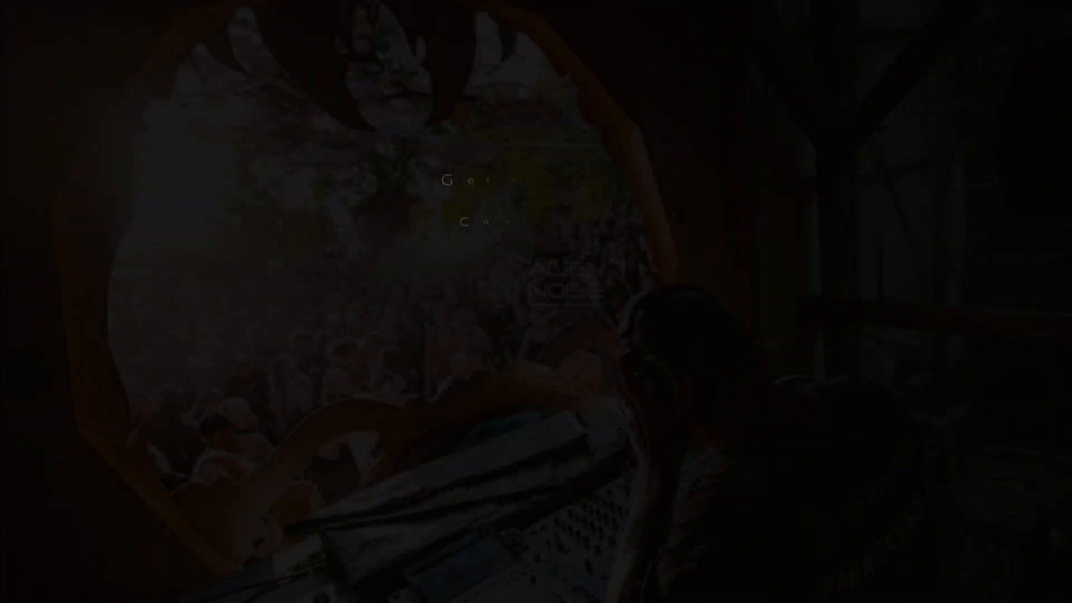